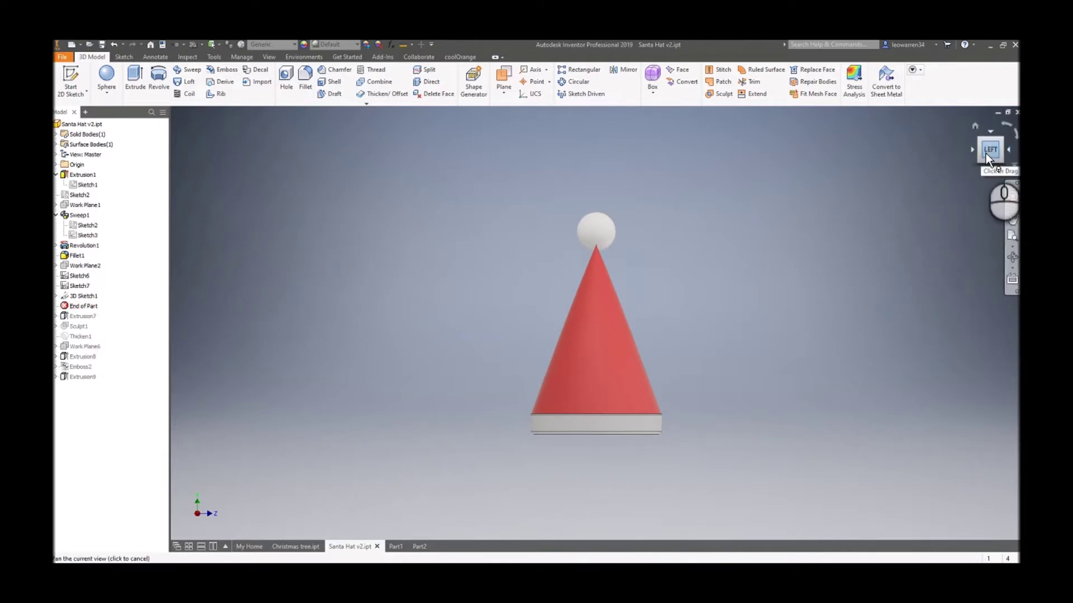
Step: Examine the red Santa hat with all features restored, with the end-of-part marker moved below Extrusion9 and back above 3D Sketch1
mouse_move(995, 152)
mouse_down()
mouse_move(880, 148)
mouse_move(855, 163)
mouse_up()
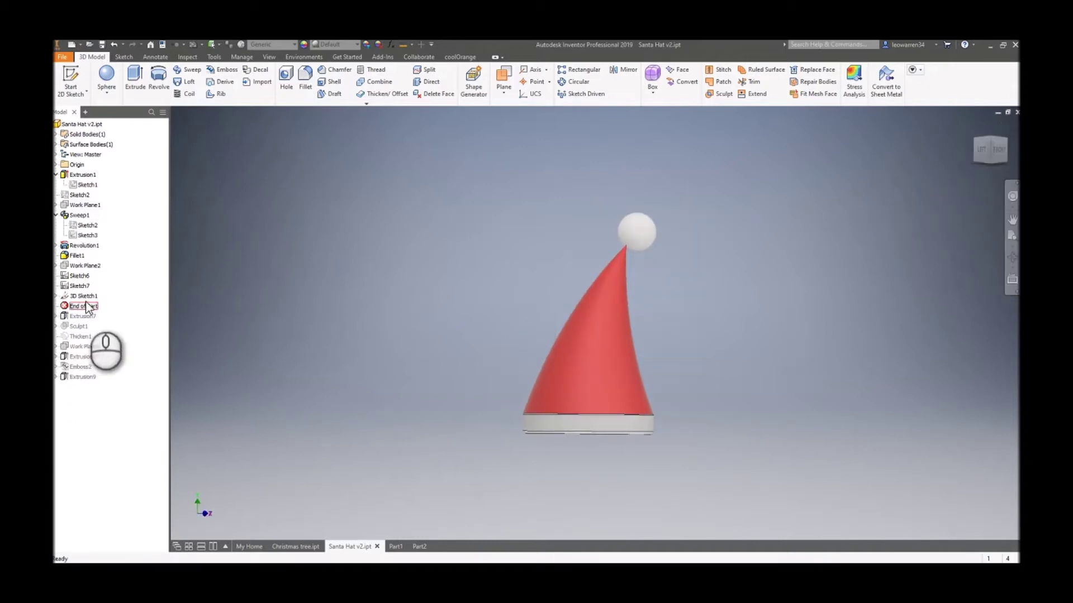
mouse_move(87, 308)
mouse_down()
mouse_move(86, 412)
mouse_move(86, 378)
mouse_move(99, 380)
mouse_up()
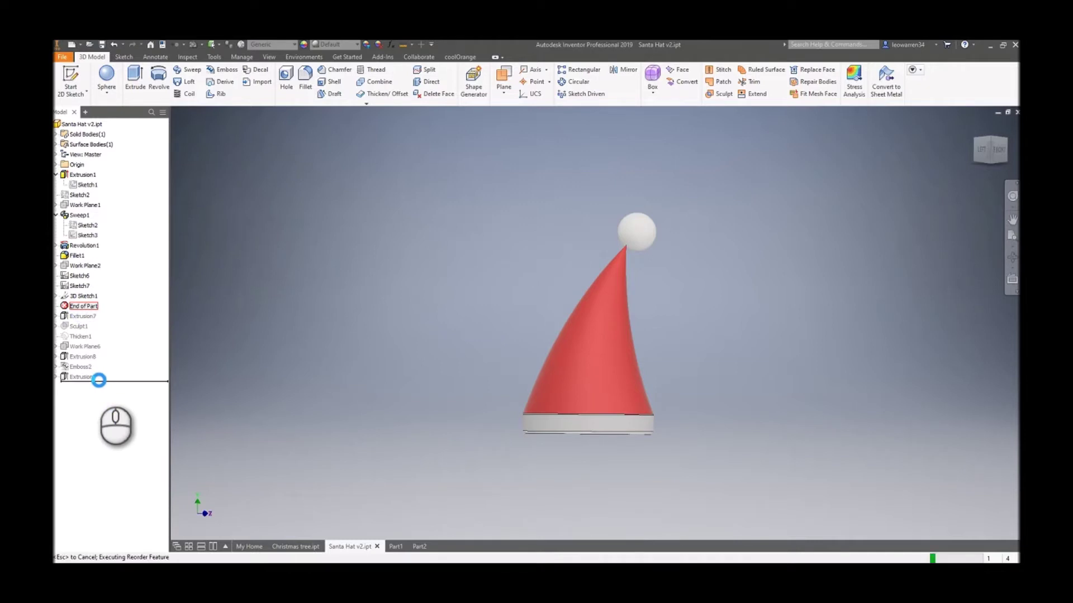
drag(98, 380, 96, 377)
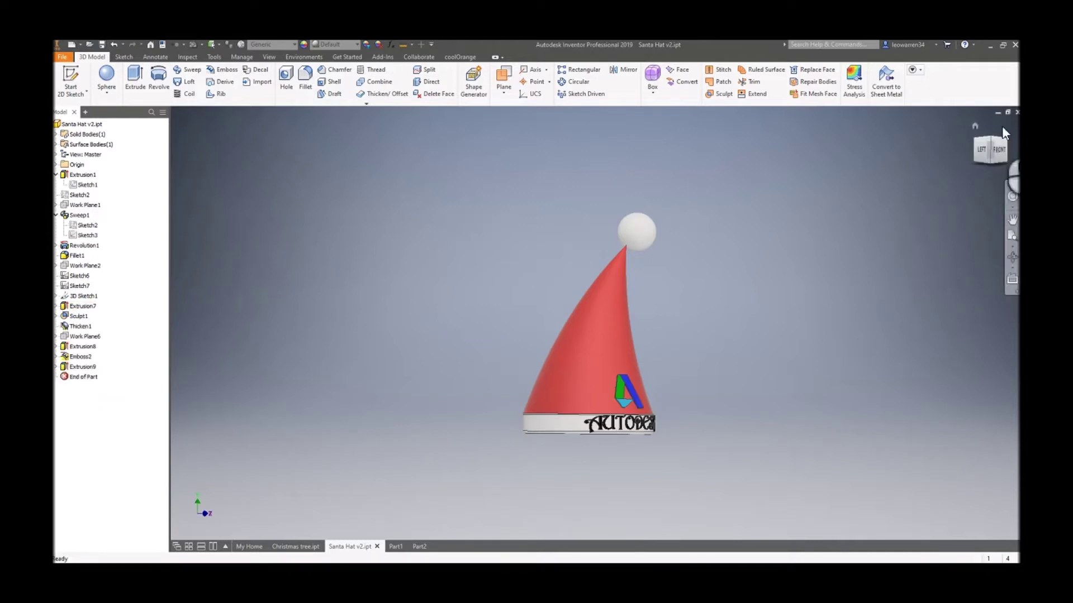
mouse_move(1001, 162)
mouse_down()
mouse_move(939, 203)
mouse_move(397, 180)
mouse_move(363, 329)
mouse_up()
drag(79, 378, 83, 296)
click(990, 152)
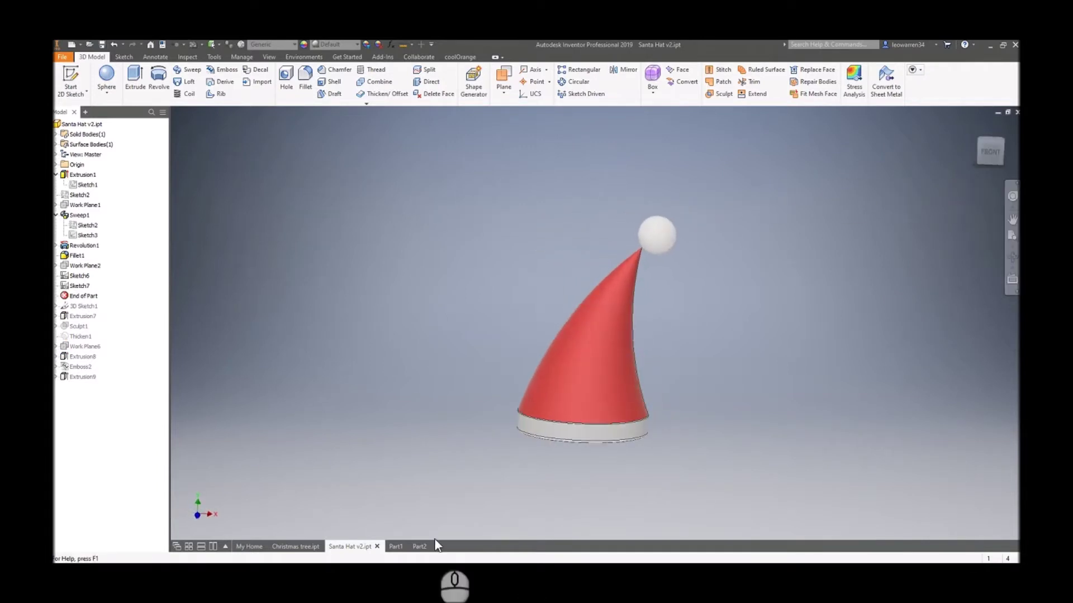
Step: Switch to Part1 and examine the curved grey hat model from several angles, ending with its right side
click(396, 547)
drag(994, 150, 833, 299)
click(995, 157)
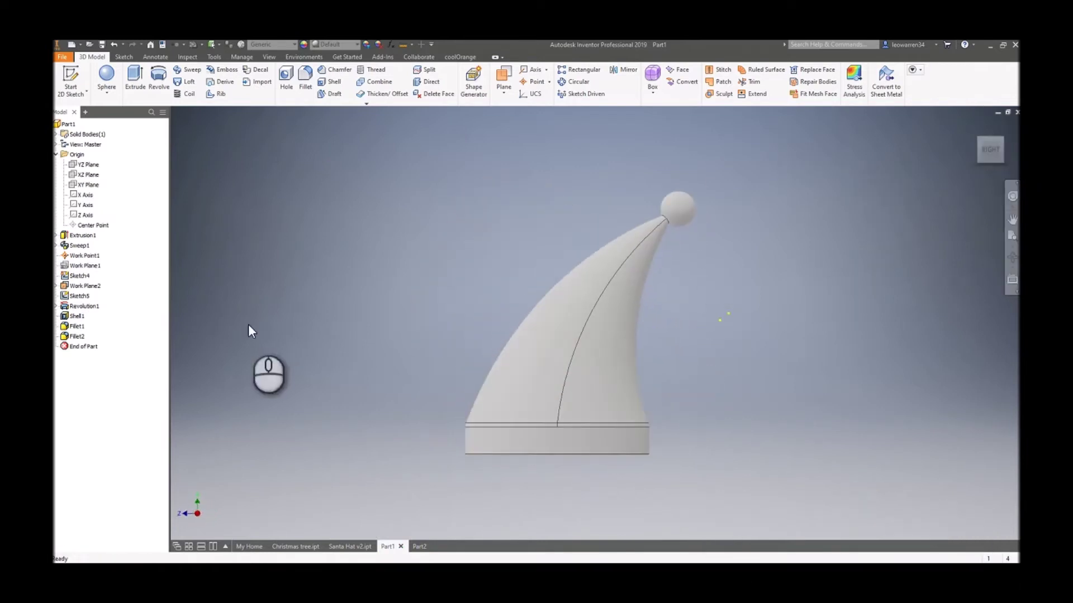
Step: In the empty Part2, sketch a 100 mm diameter circle centred on the origin on the XZ plane
click(420, 546)
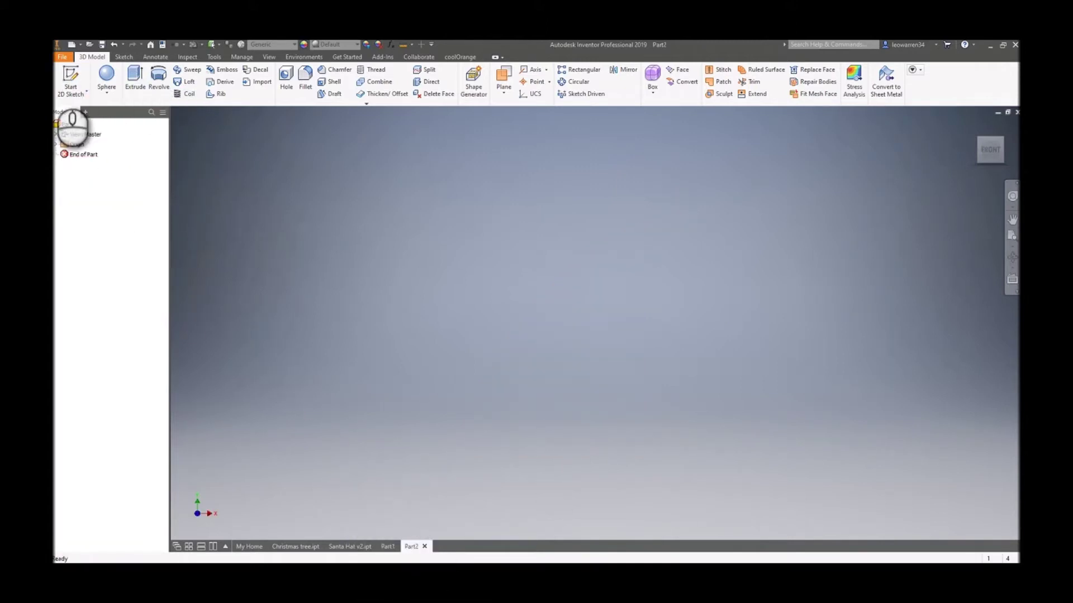
click(60, 89)
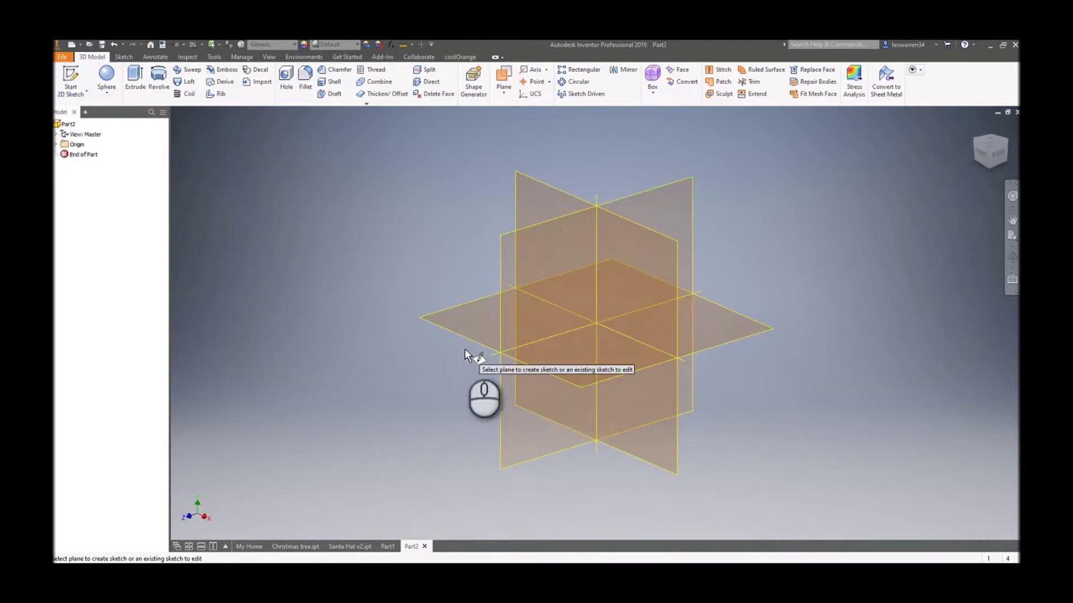
click(598, 357)
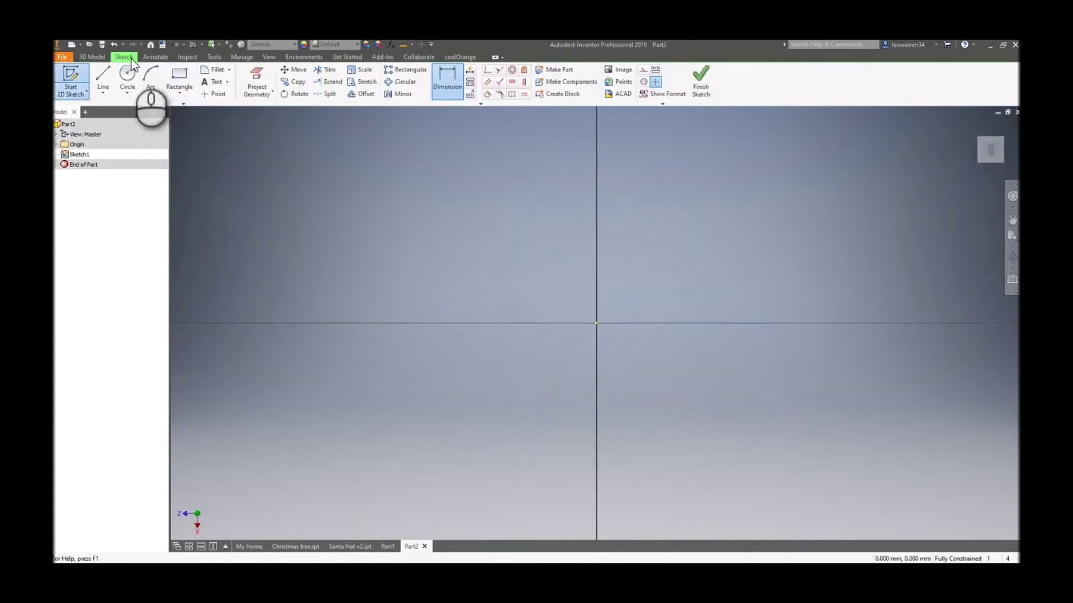
click(127, 75)
click(596, 323)
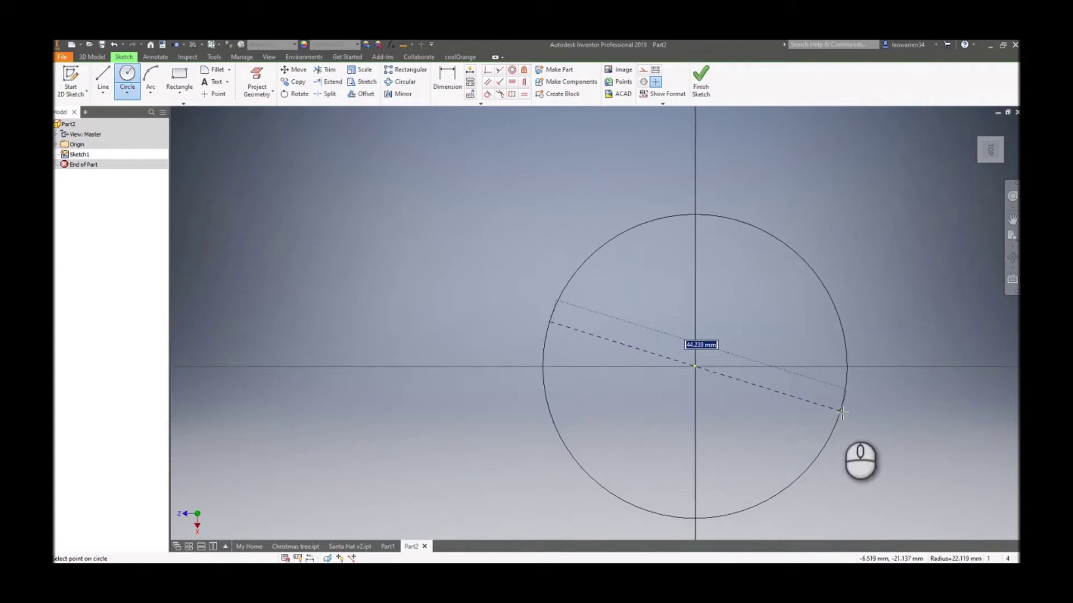
text(100)
key(Return)
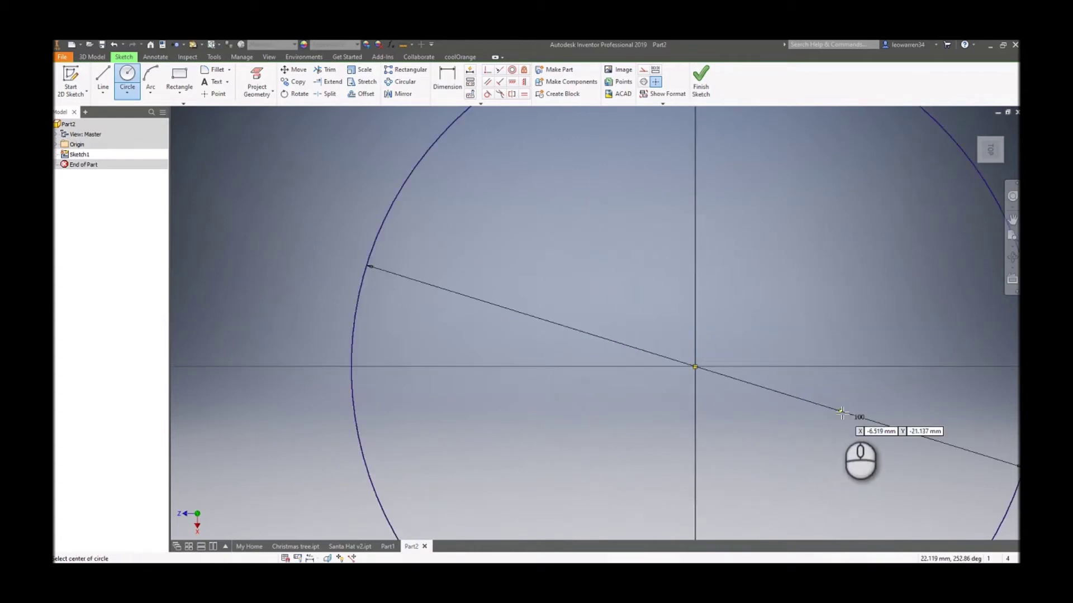
scroll(842, 412, down, 5)
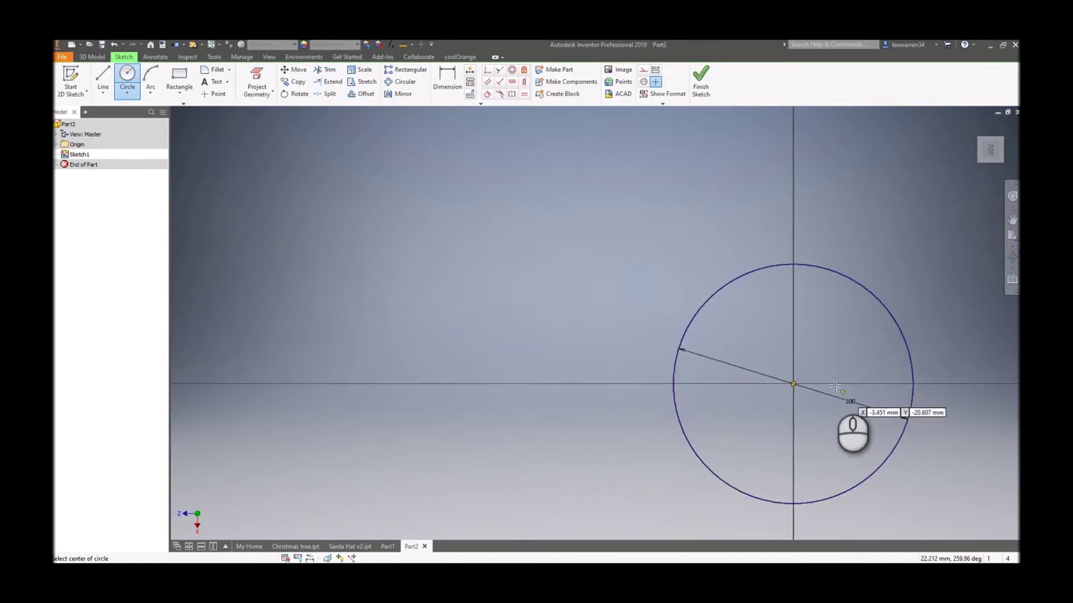
click(701, 81)
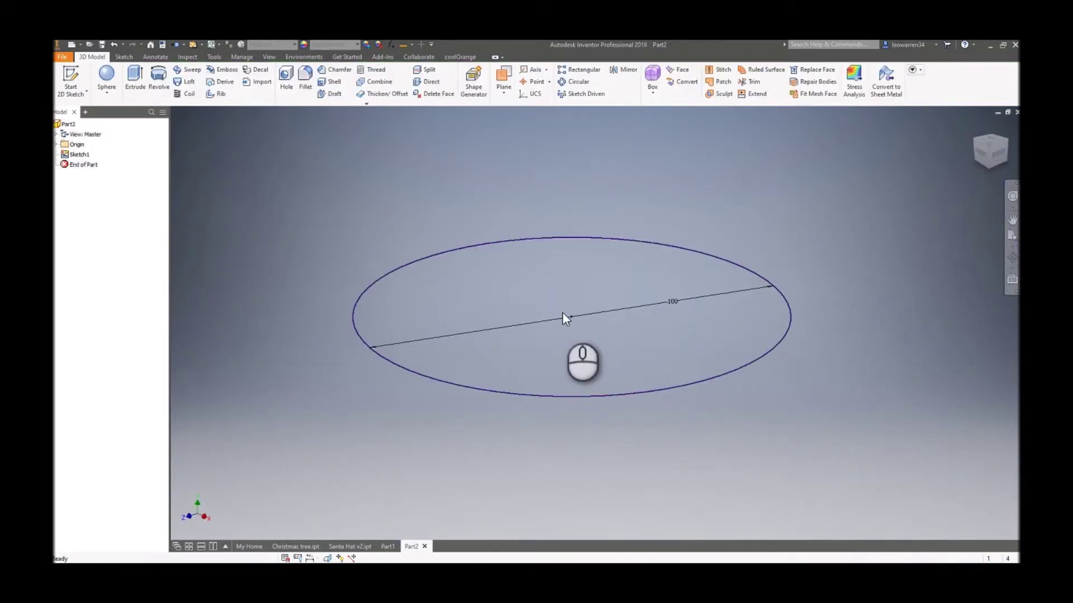
Step: Extrude the circle 20 mm upward as a solid disc for the hat's brim
click(136, 81)
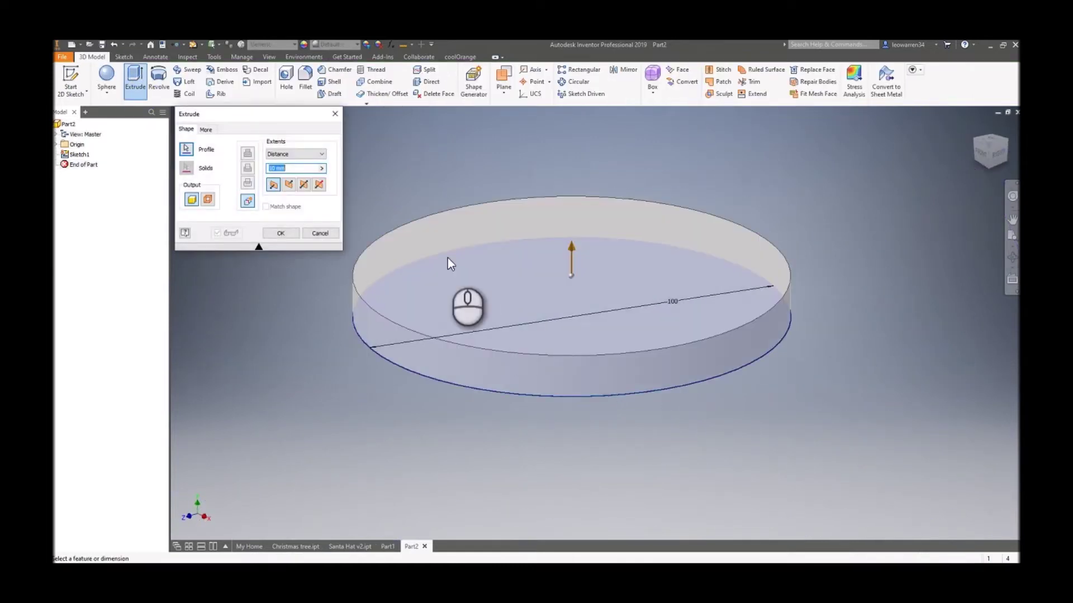
text(2)
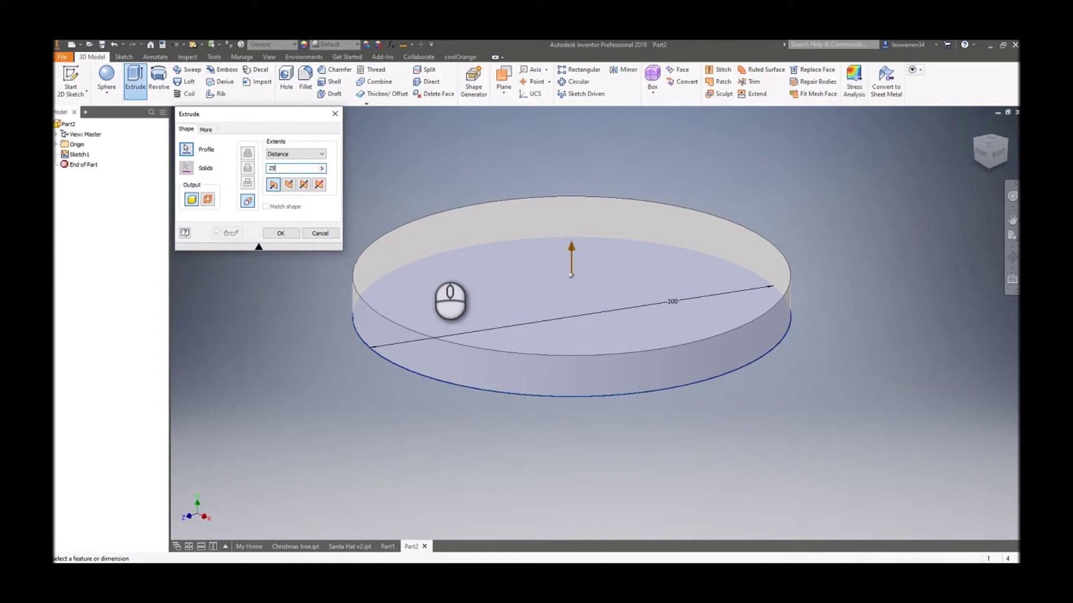
text(5)
key(BackSpace)
text(0)
click(281, 233)
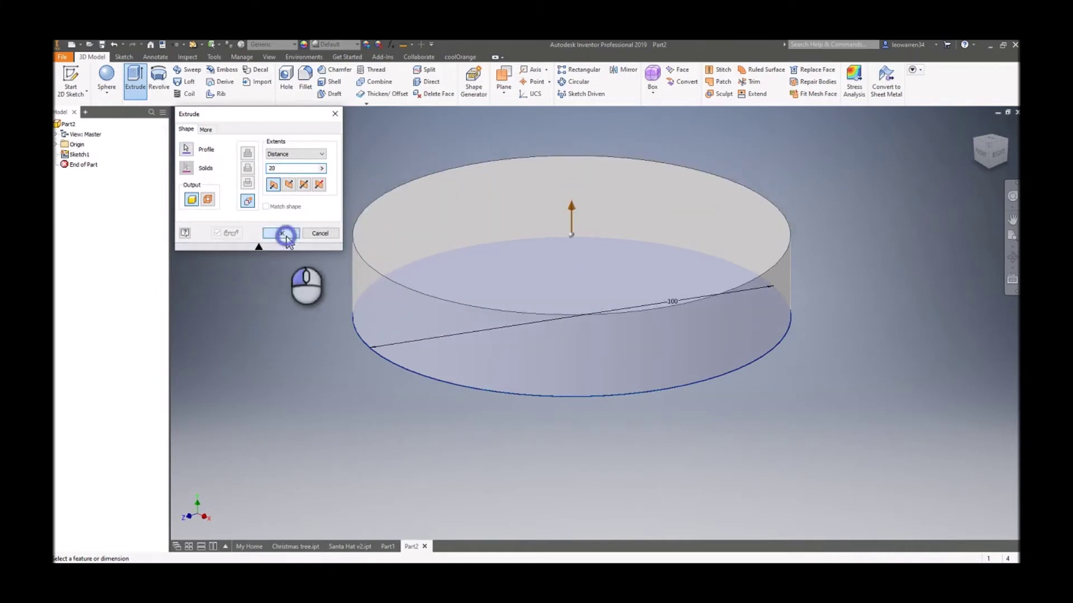
Step: On the YZ plane, sketch a three-point arc from the disc's top centre, spanning about 154 mm at about 39° from vertical
click(71, 78)
click(56, 154)
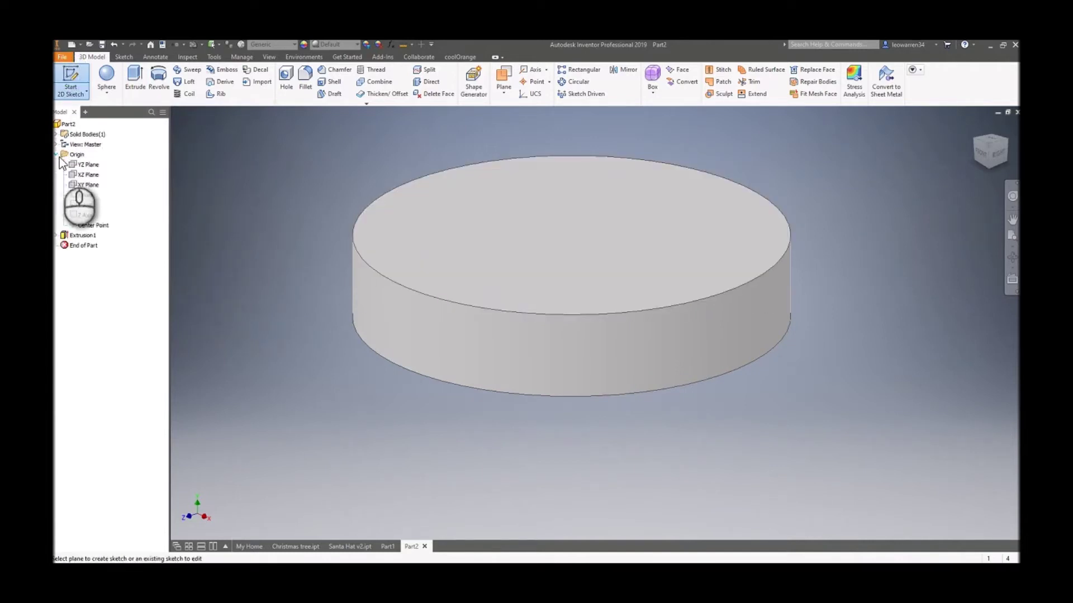
click(90, 185)
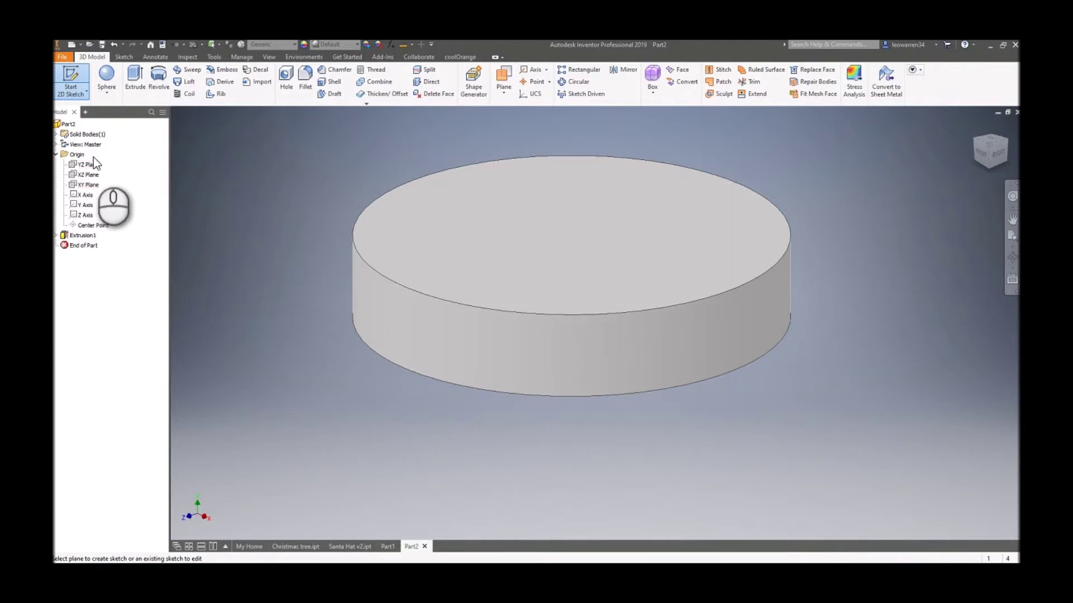
middle_drag(611, 216, 487, 298)
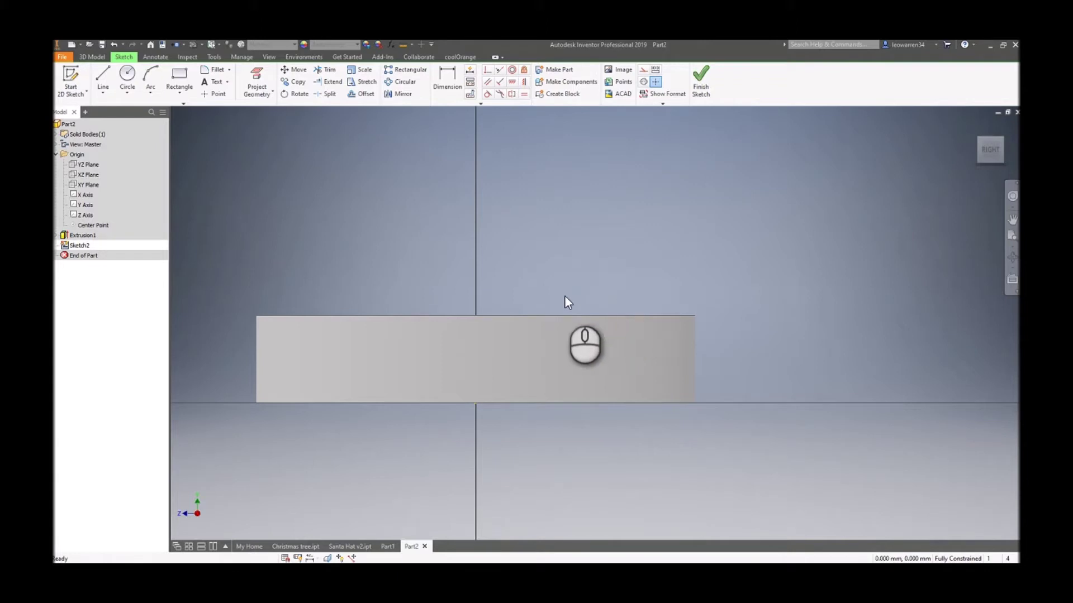
click(148, 79)
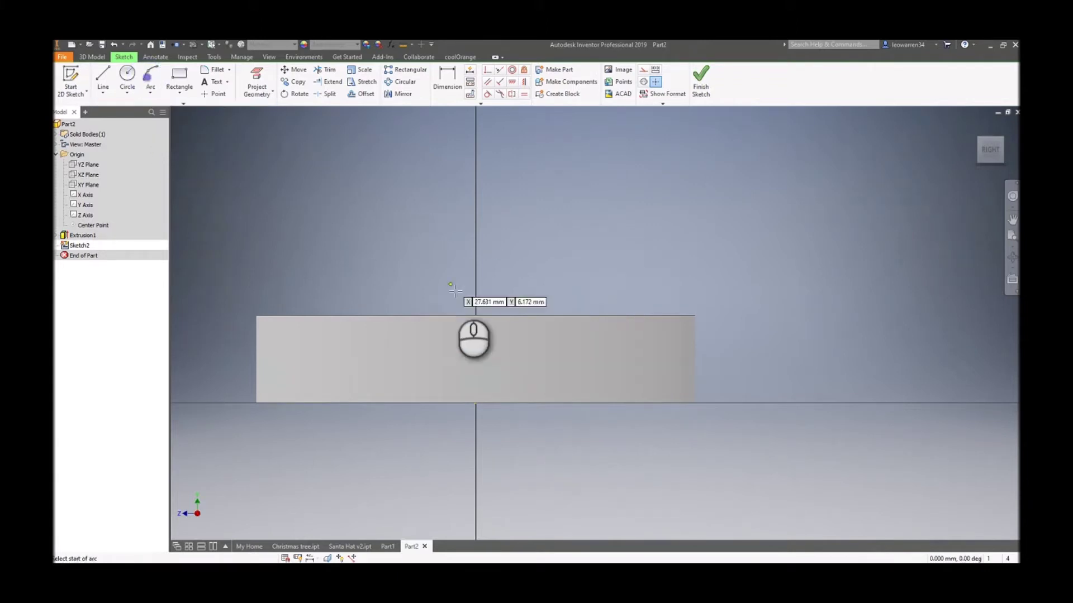
click(478, 315)
scroll(614, 215, down, 3)
scroll(617, 218, up, 5)
scroll(646, 191, up, 5)
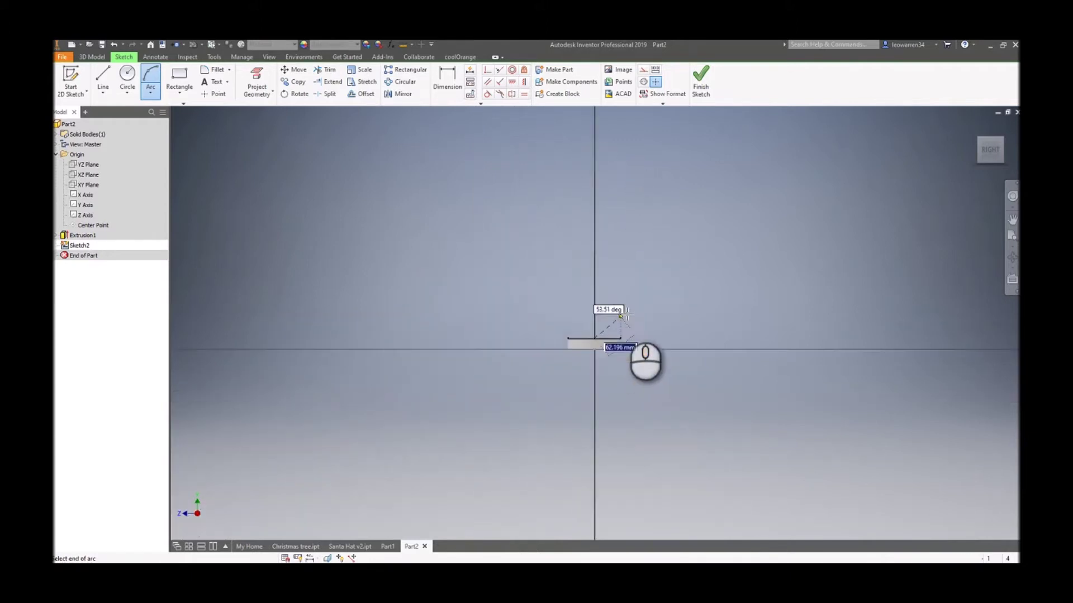
scroll(645, 274, down, 3)
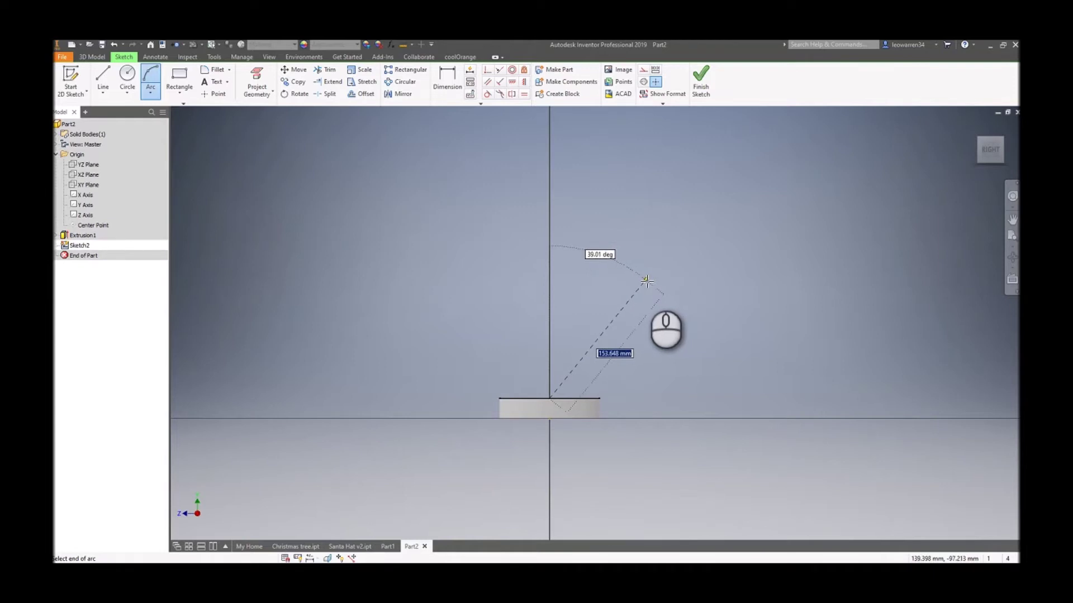
click(649, 280)
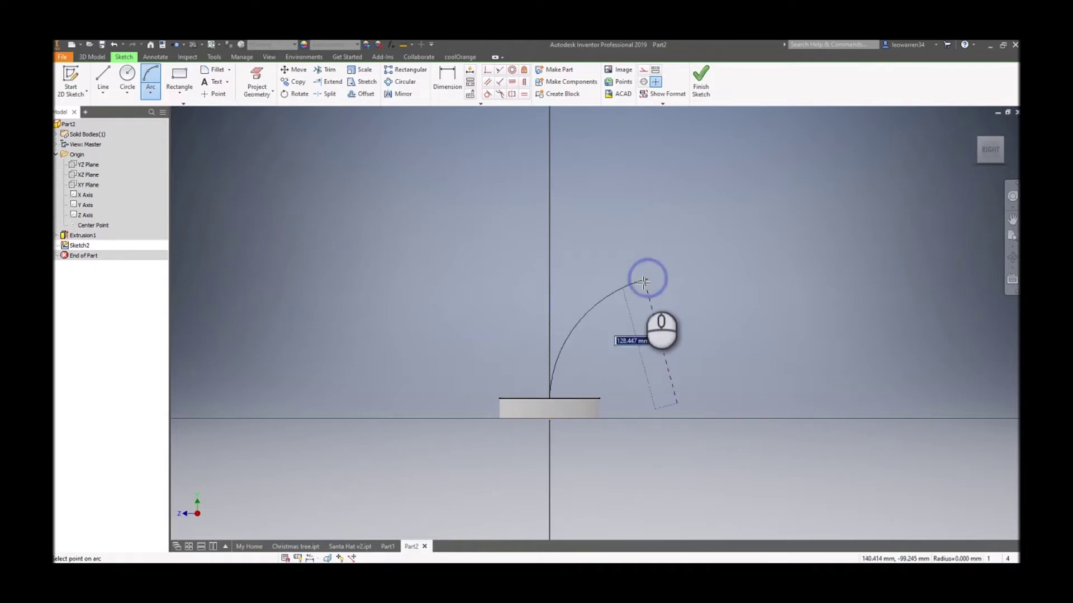
click(606, 304)
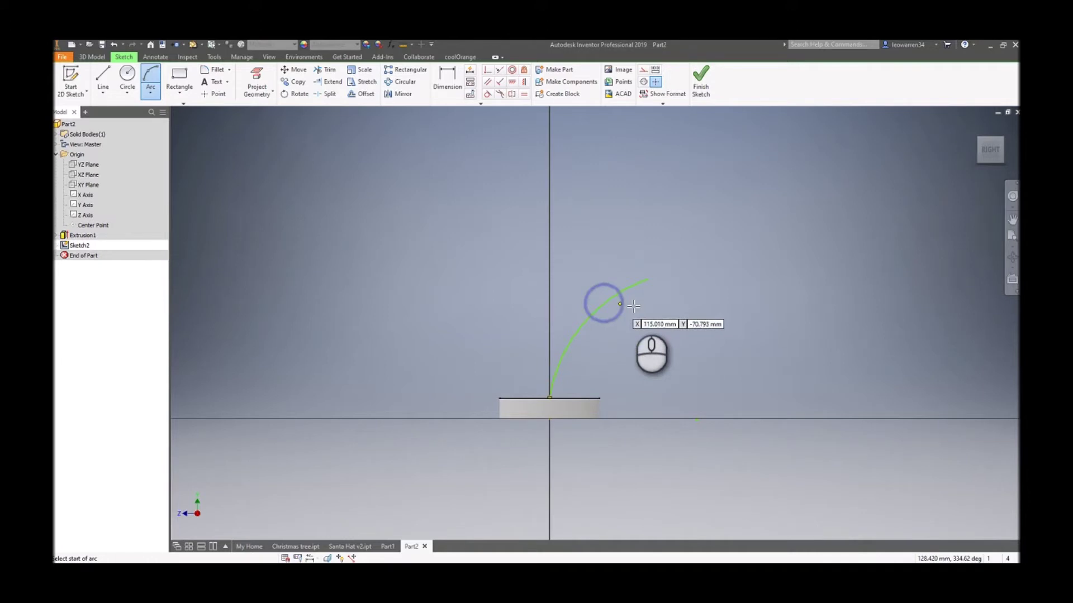
click(701, 91)
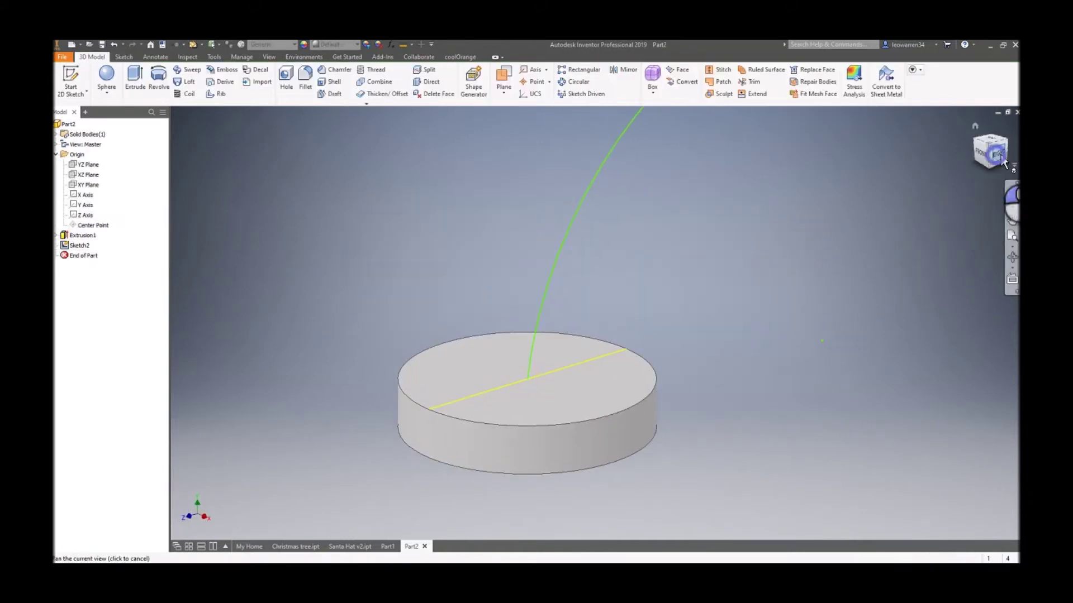
Step: Create a sketch on the disc's top face and project its circular edge as the sweep profile
click(996, 151)
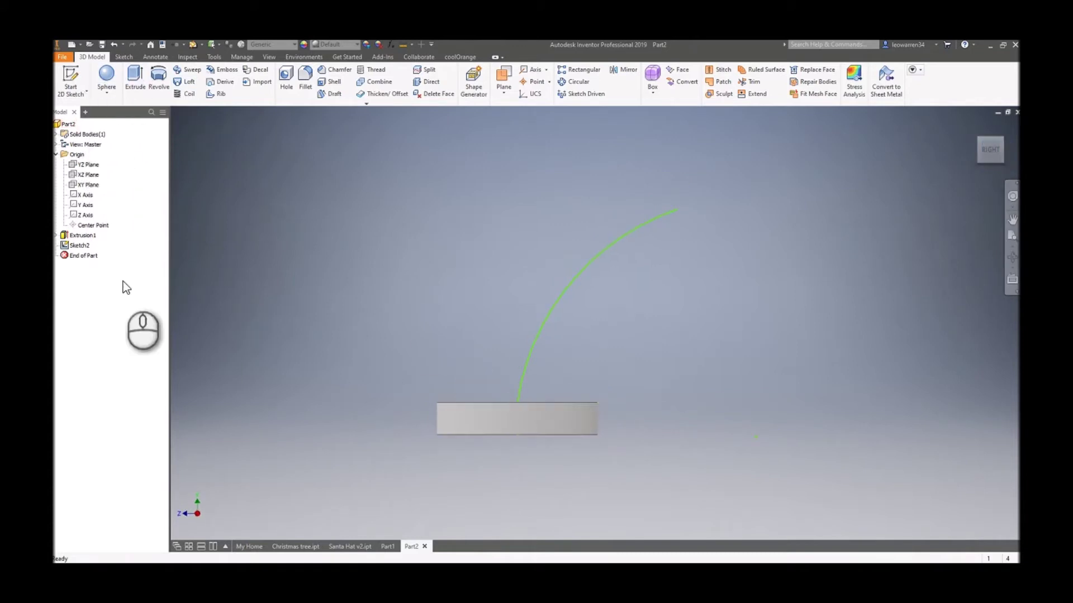
drag(994, 159, 901, 187)
click(71, 78)
click(483, 391)
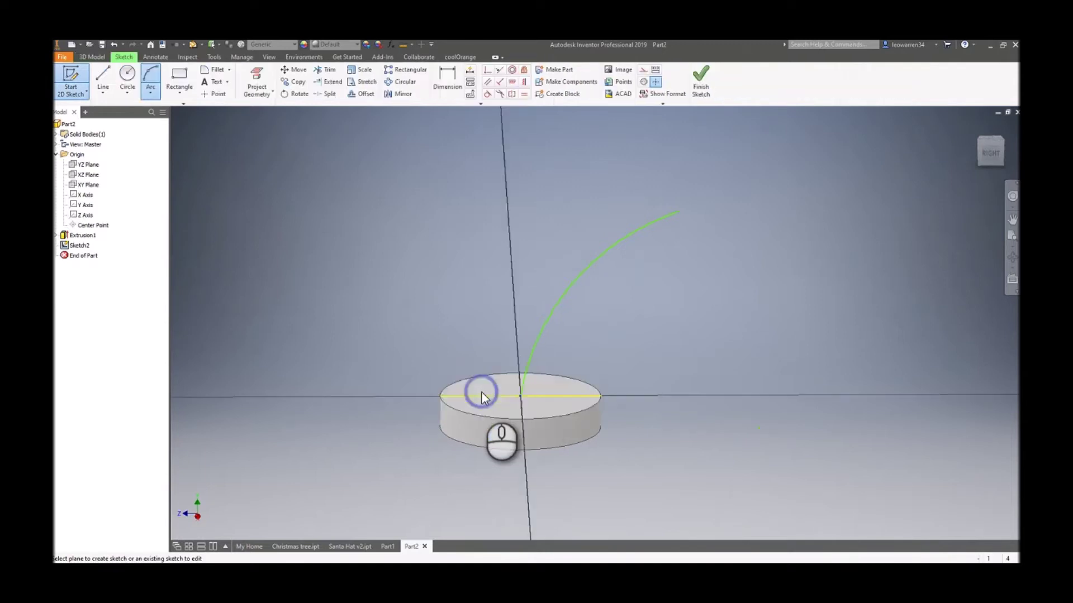
click(267, 95)
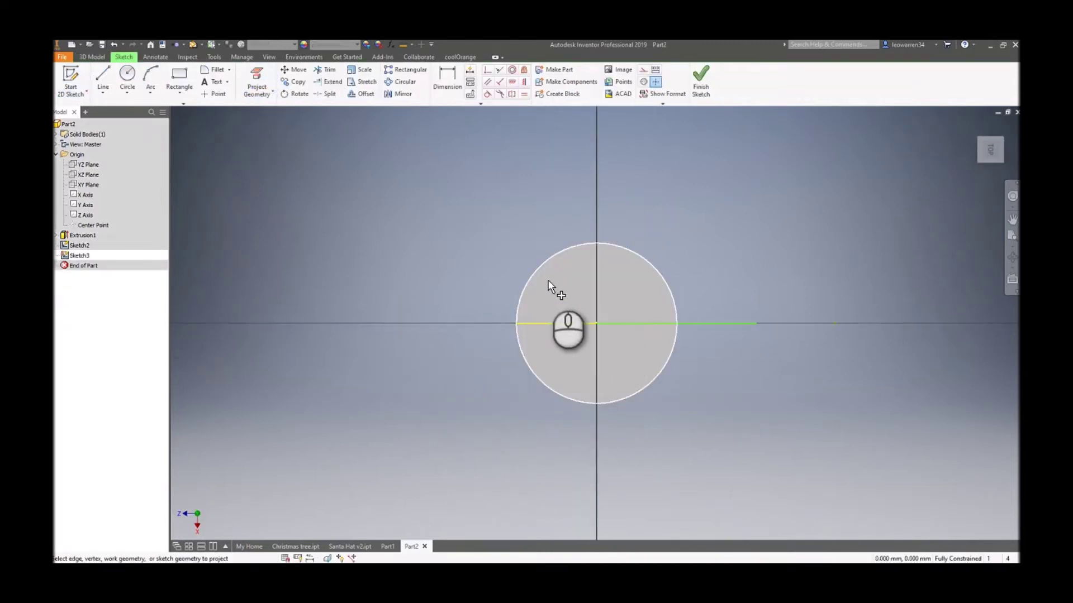
click(538, 275)
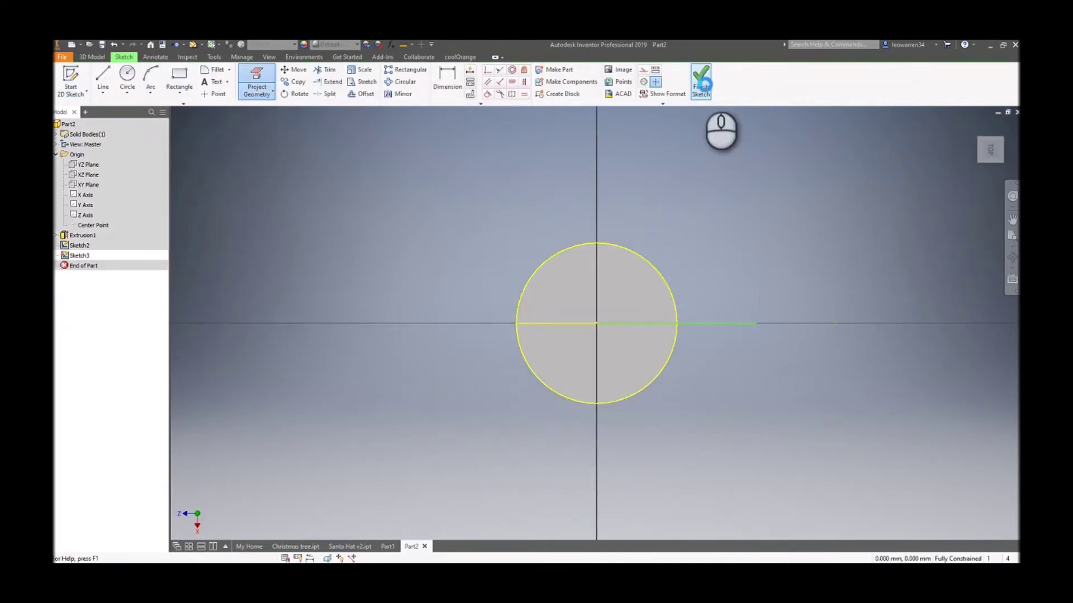
click(701, 80)
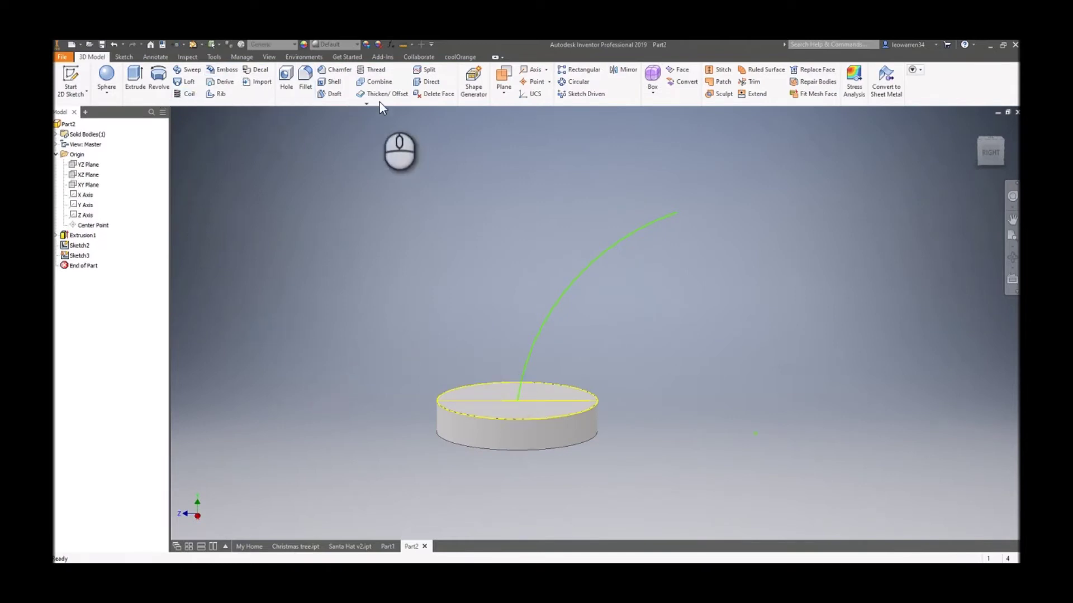
Step: Sweep the projected circle along the arc with a taper of -20 to form the hat's pointed body
click(191, 71)
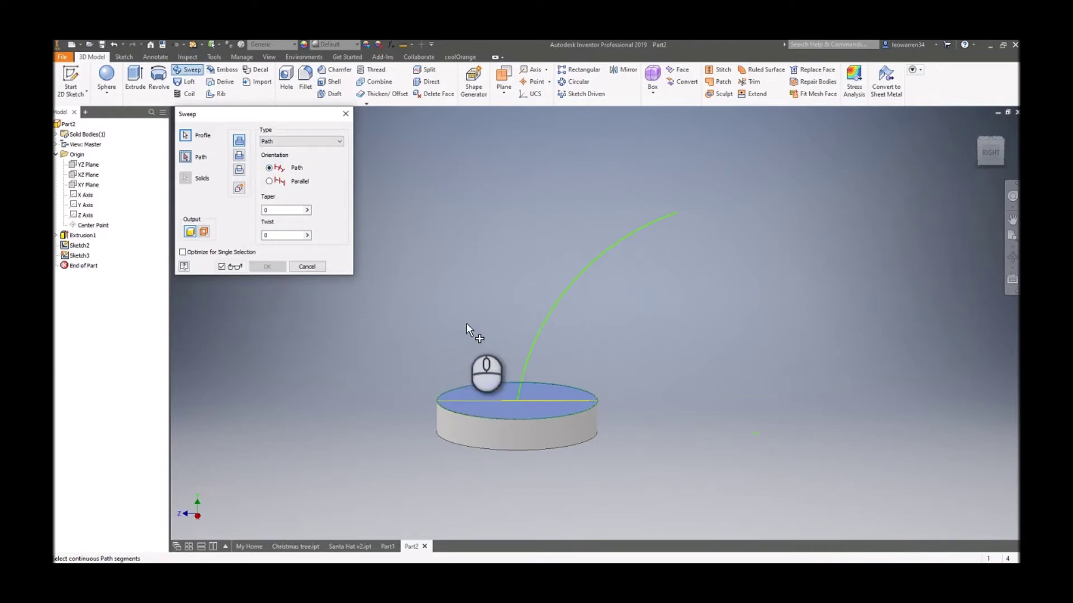
click(561, 301)
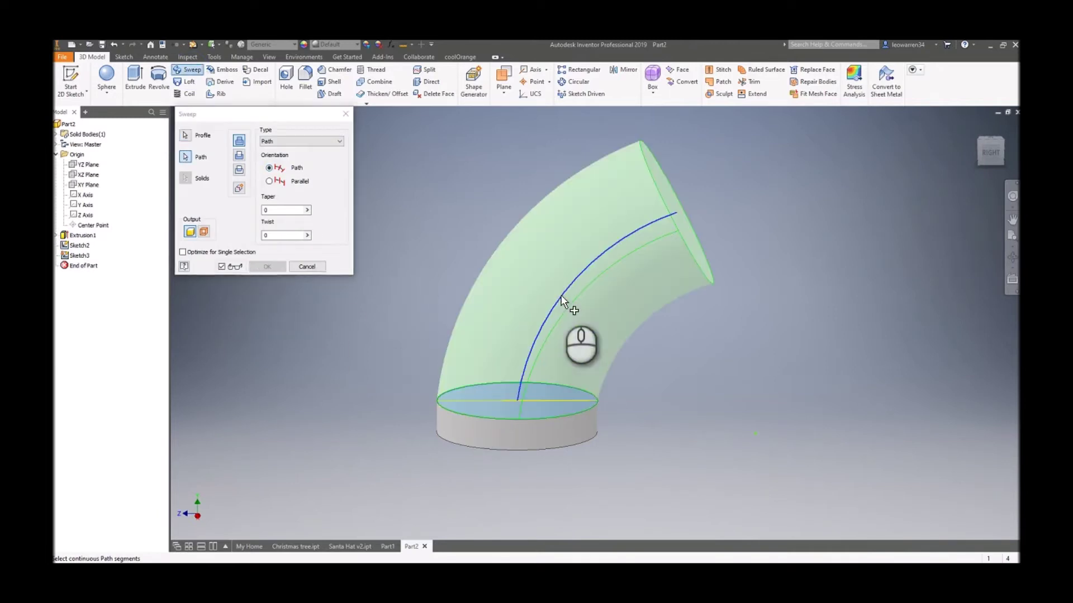
click(990, 150)
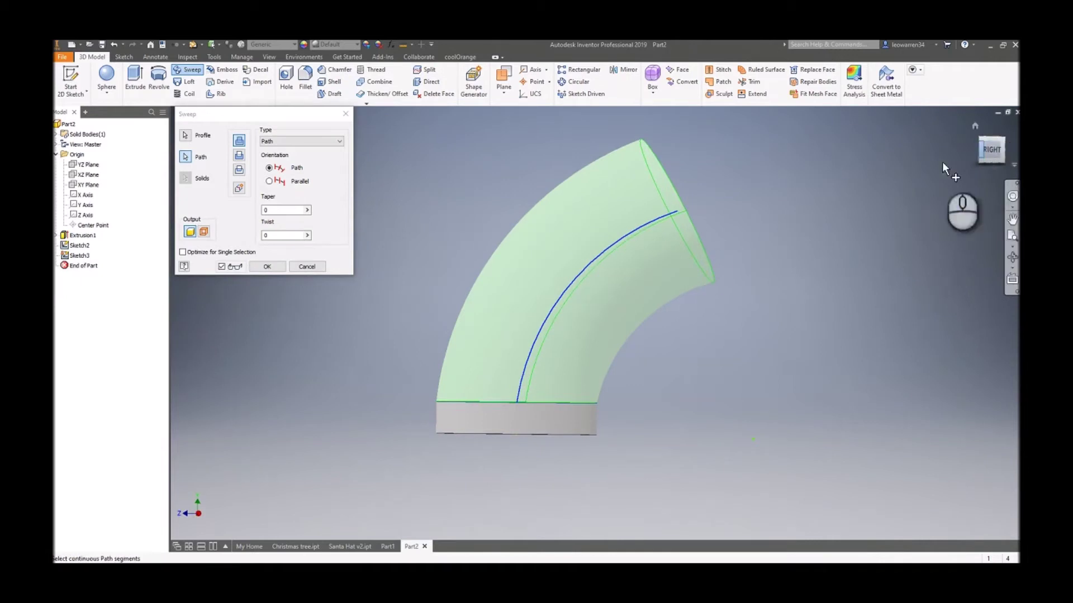
click(267, 210)
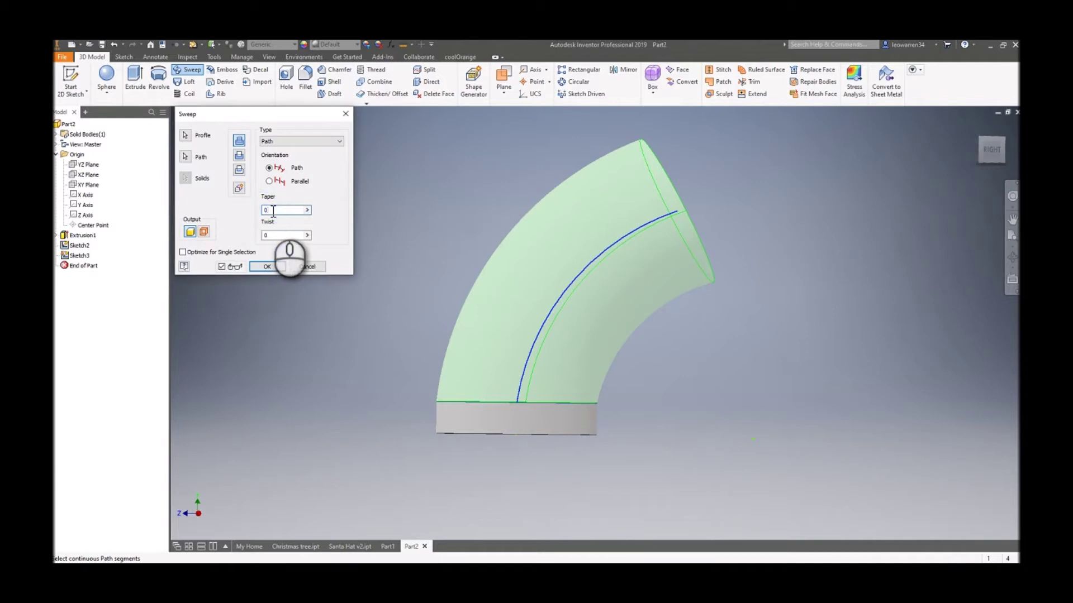
text(-10)
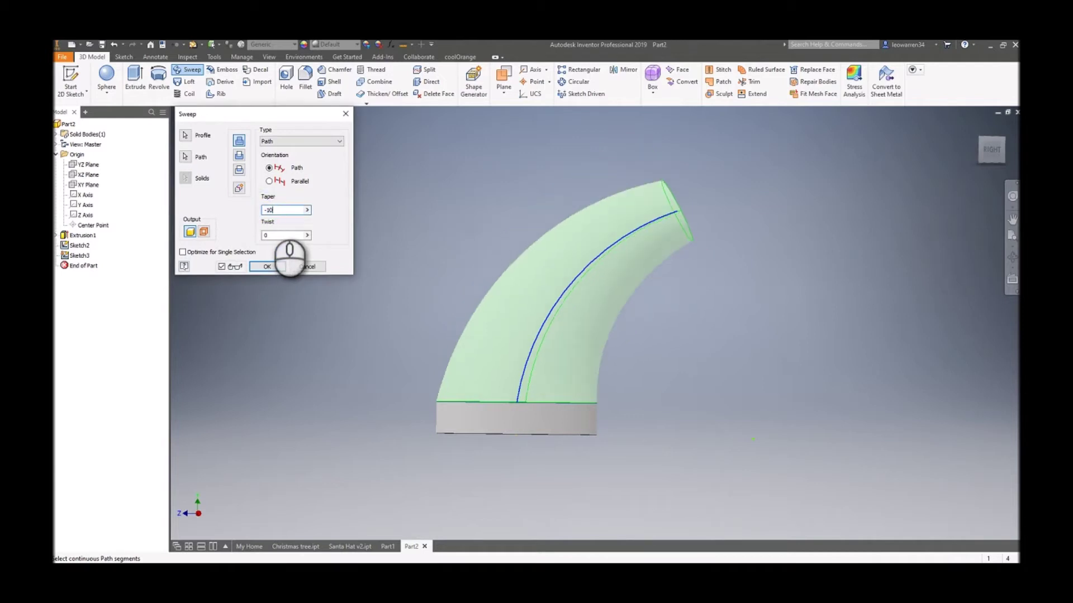
key(BackSpace)
key(BackSpace)
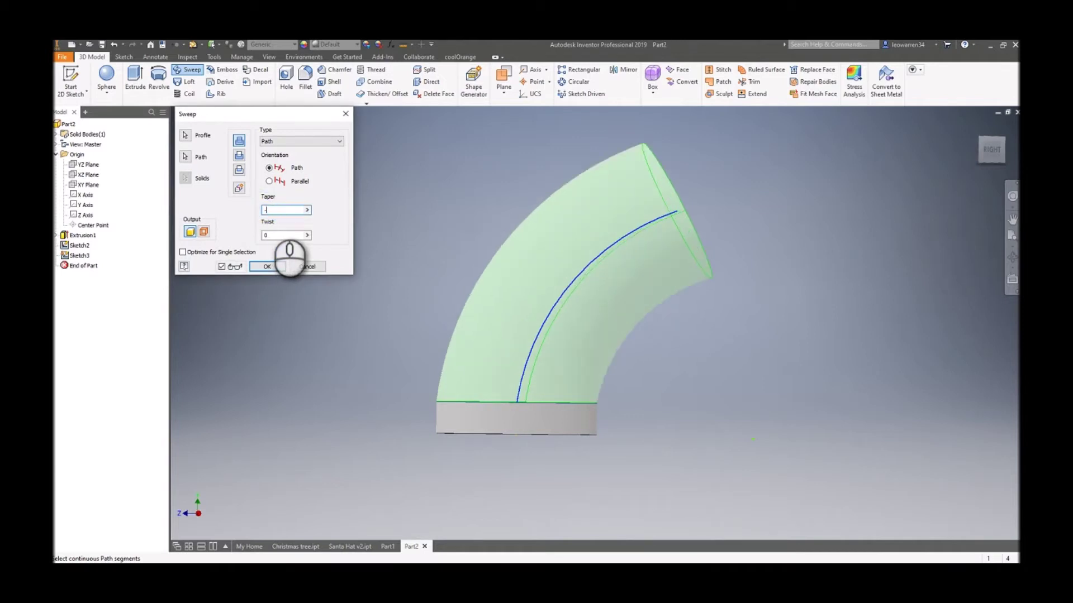
text(2)
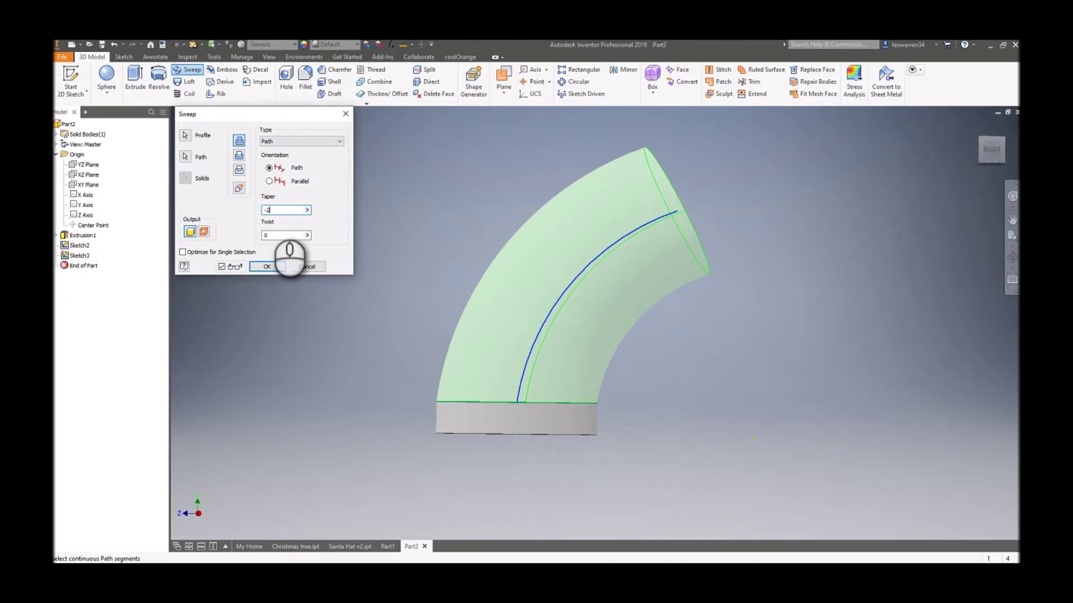
text(0)
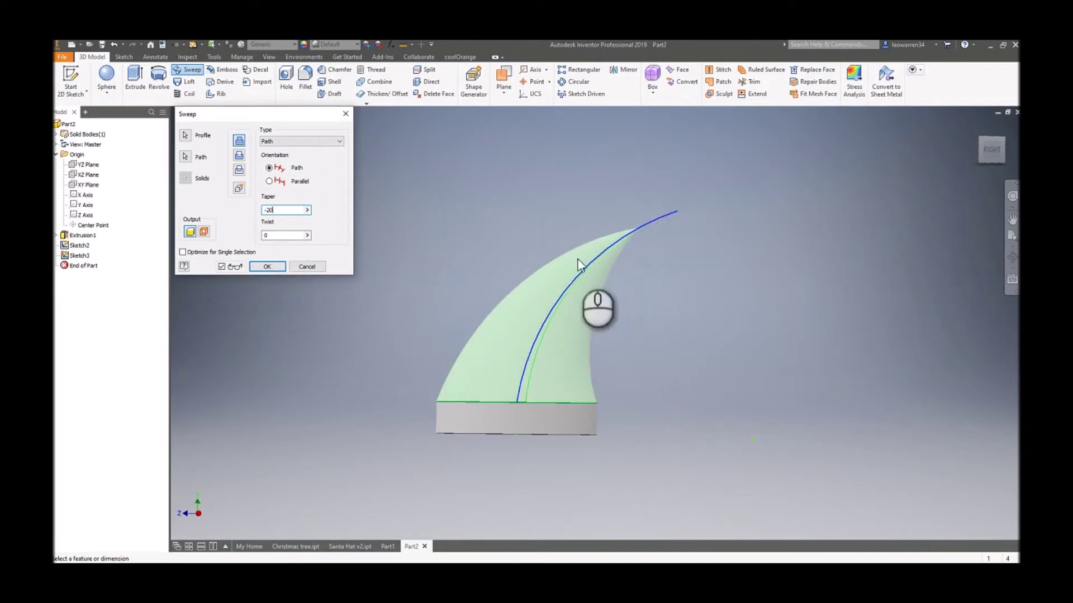
click(272, 267)
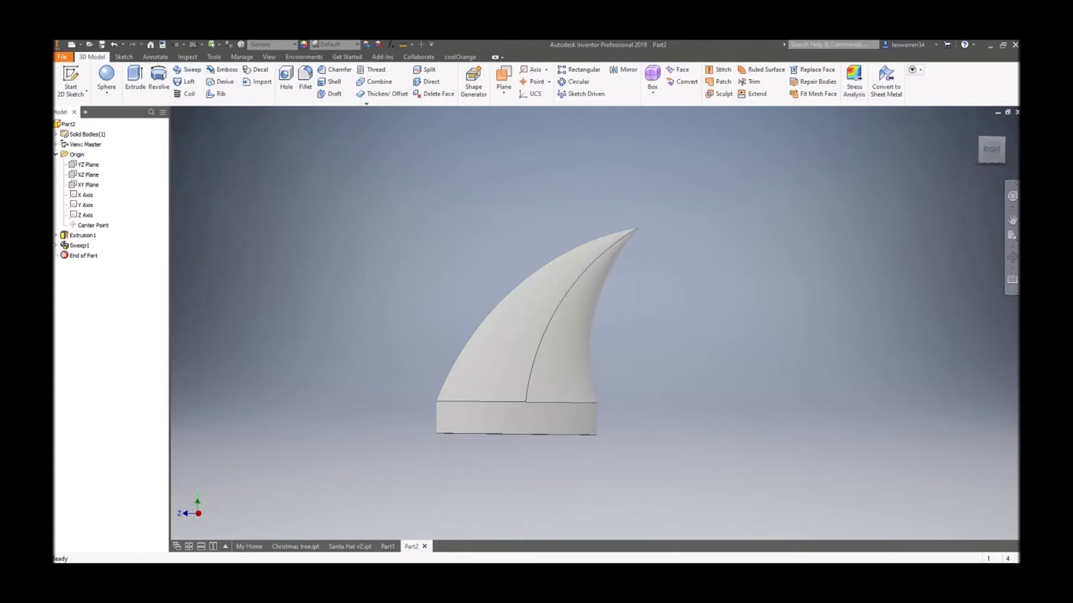
Step: Place a work point on the pointed tip of the swept body
mouse_move(996, 157)
mouse_down()
mouse_move(861, 160)
mouse_move(958, 175)
mouse_up()
drag(974, 224, 990, 241)
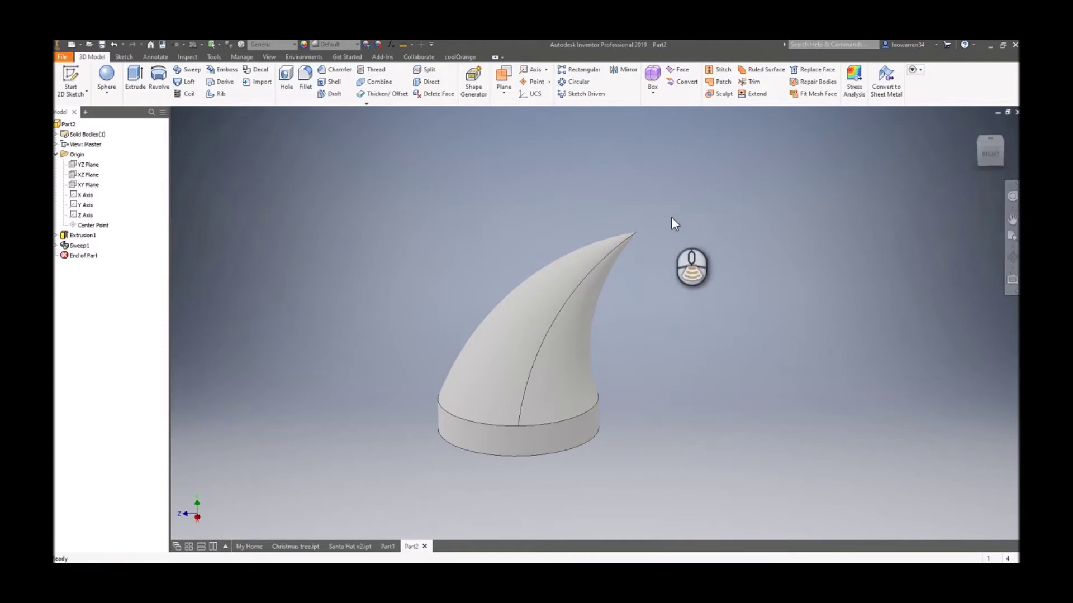
scroll(581, 268, down, 5)
scroll(551, 273, down, 3)
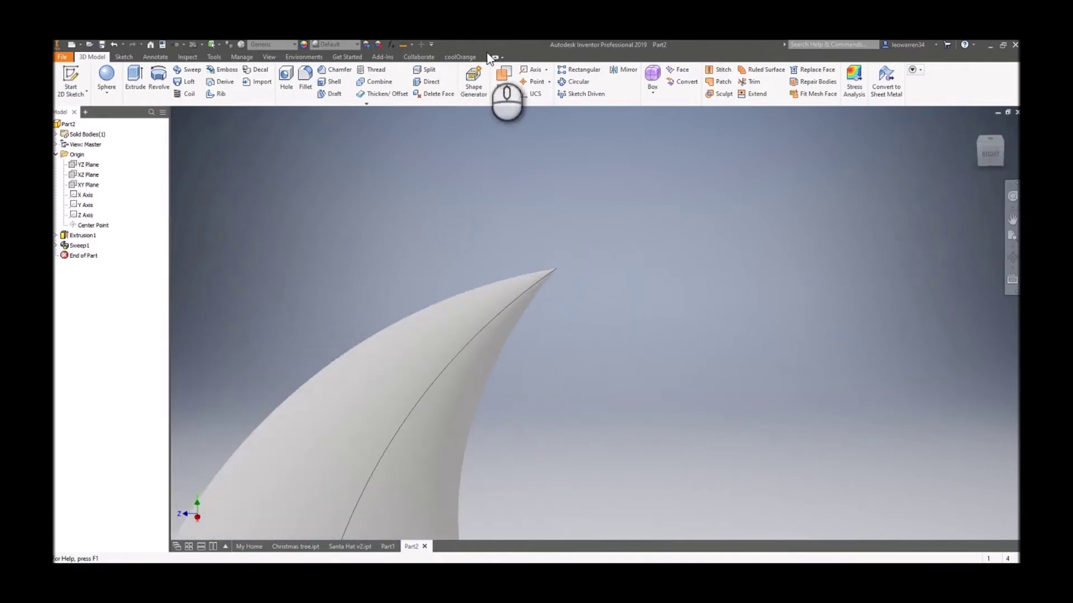
click(556, 268)
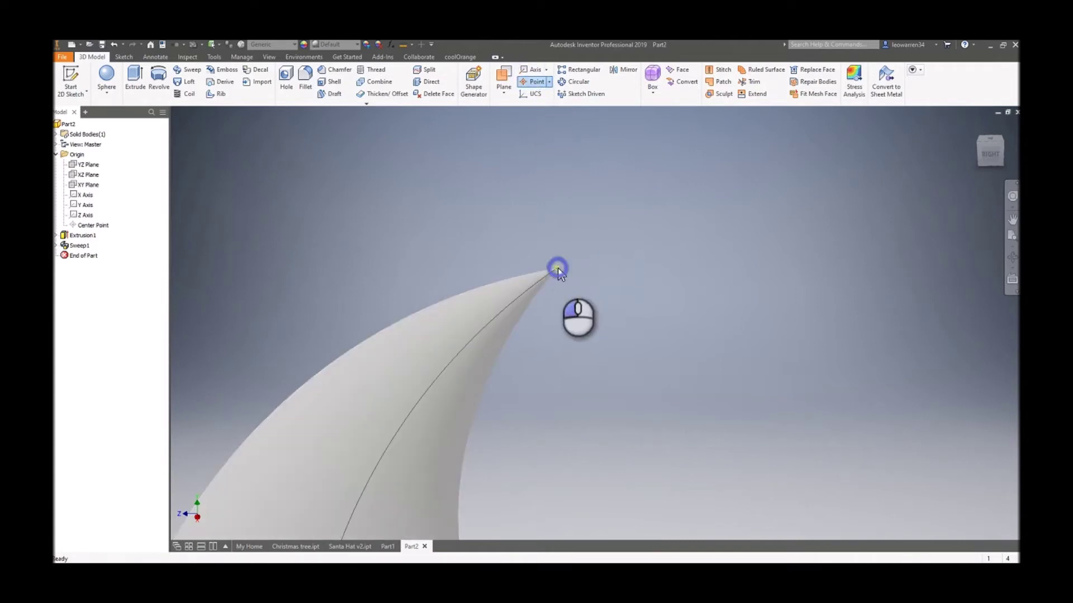
Step: Create a work plane through the tip point, normal to the swept body's curved edge
click(504, 78)
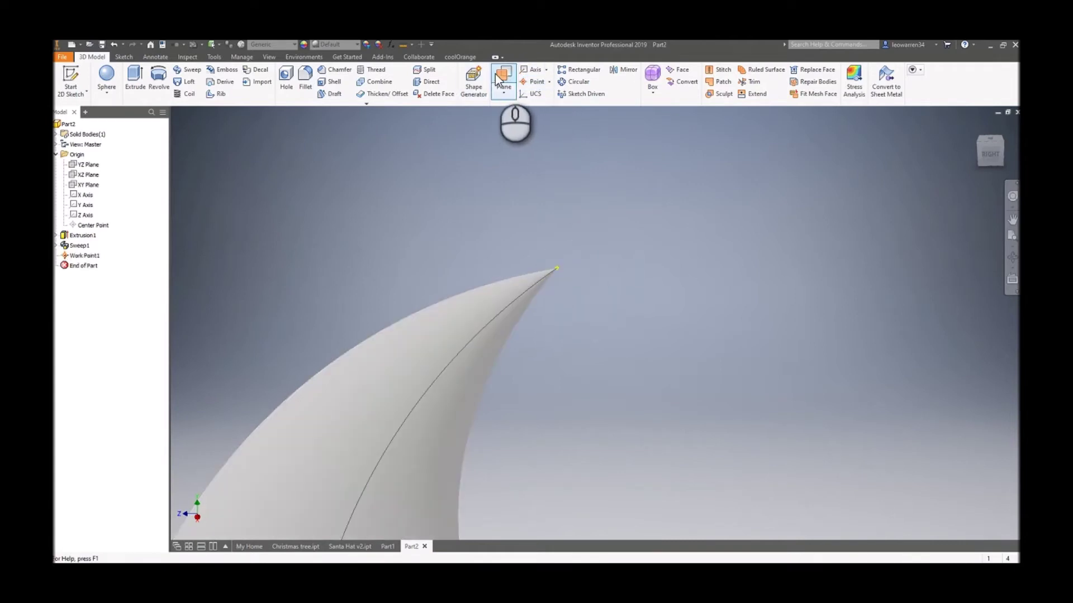
click(557, 270)
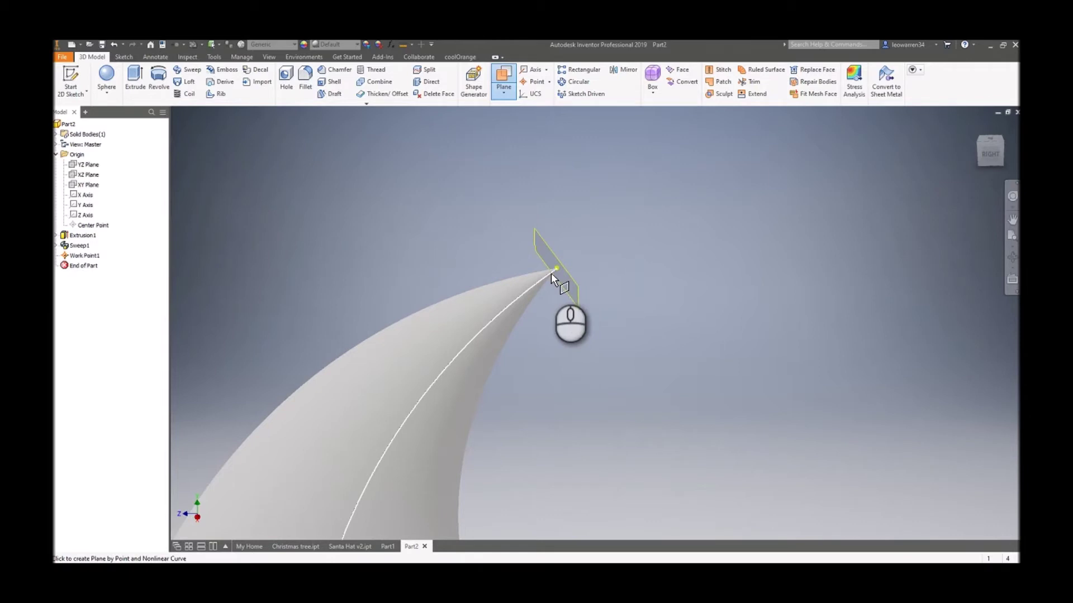
click(550, 272)
Step: Create a second work plane offset 25 mm outward from the plane at the hat's tip
drag(979, 166, 949, 171)
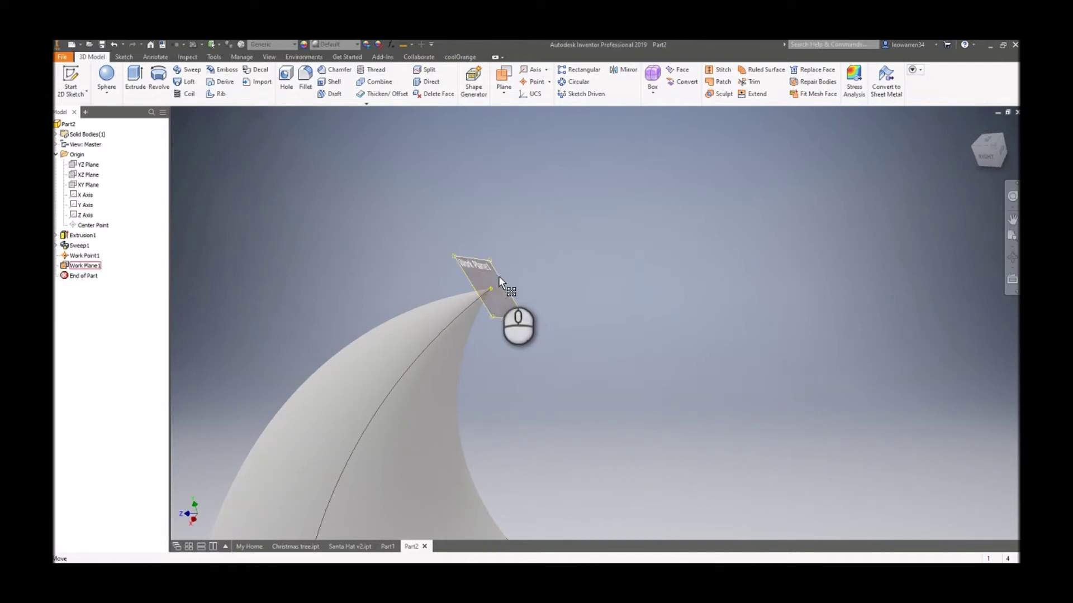
click(504, 76)
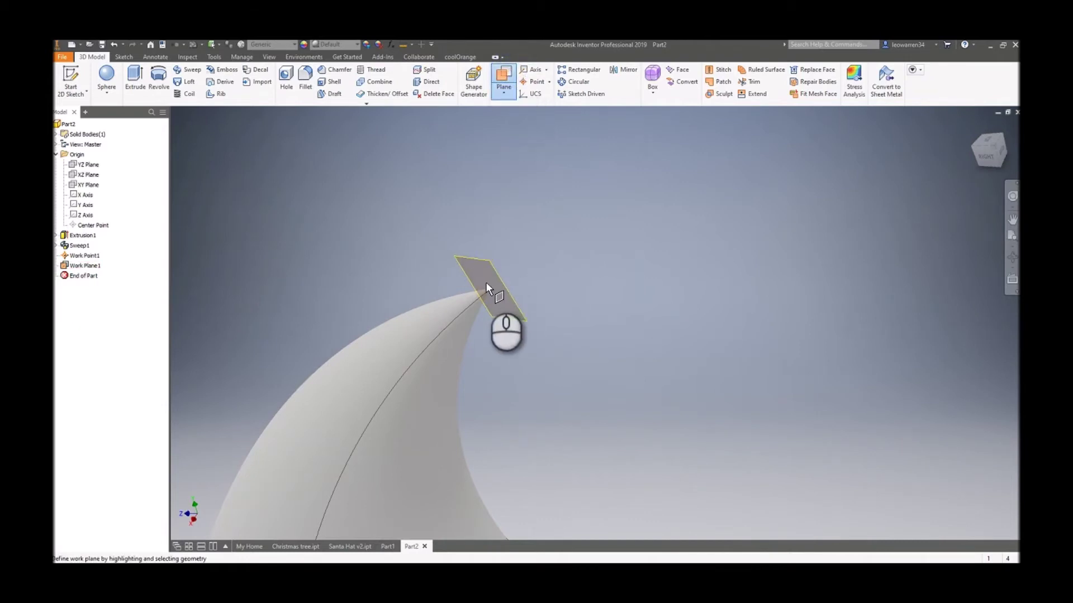
drag(503, 274, 535, 264)
text(250)
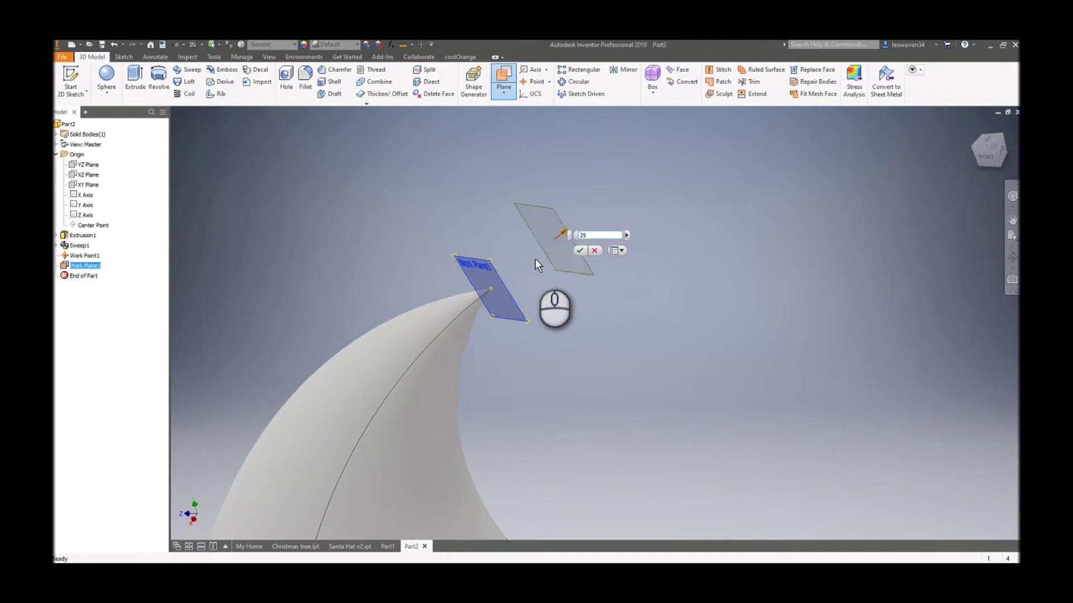
key(Return)
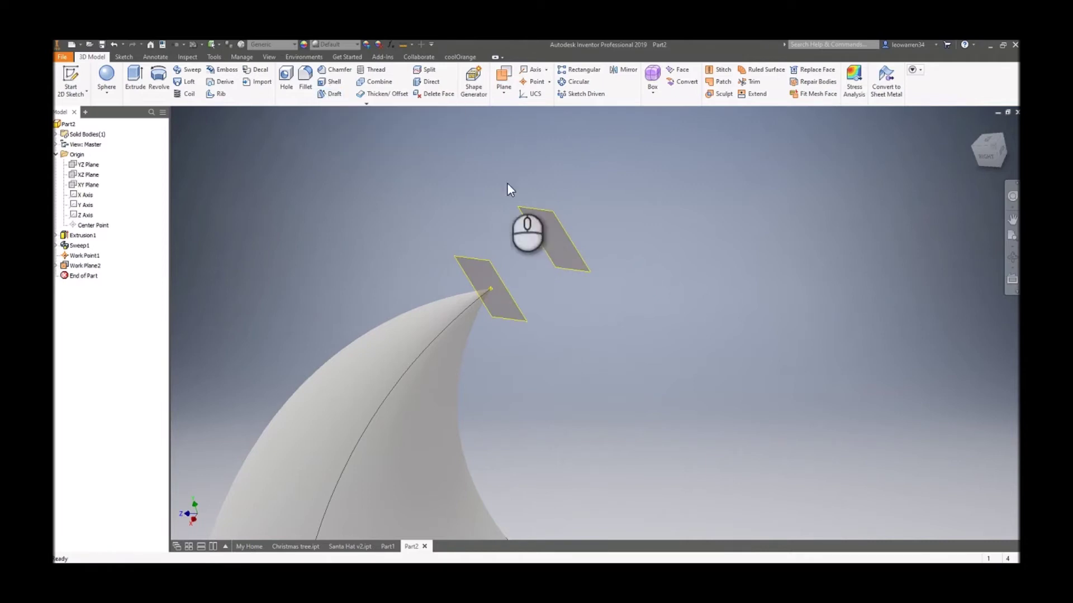
Step: Start a sketch on the offset plane and draw a 25 mm vertical line upward from the sketch origin
click(70, 79)
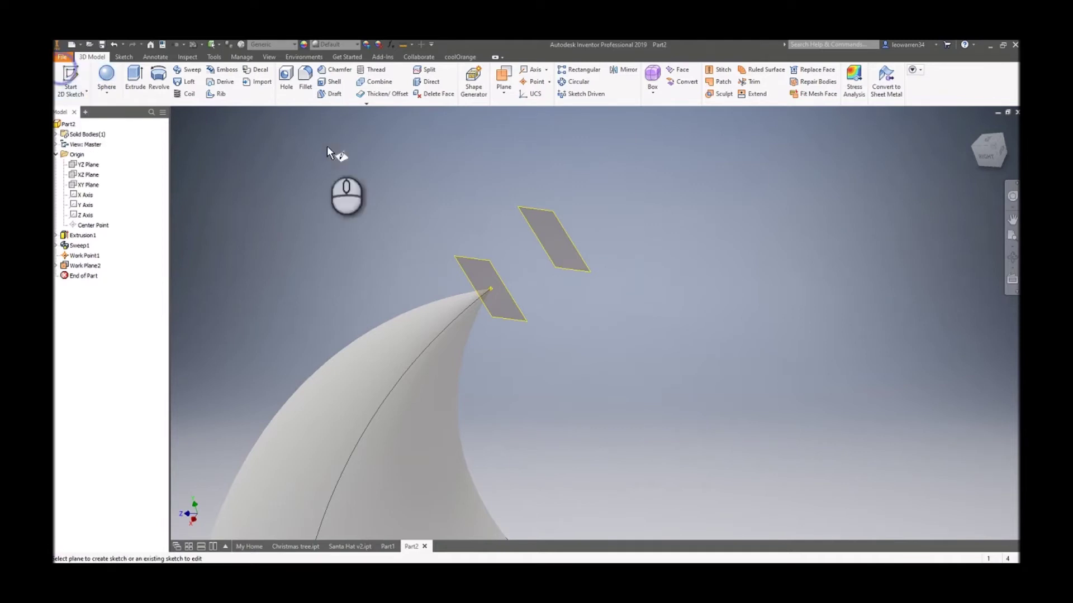
click(532, 232)
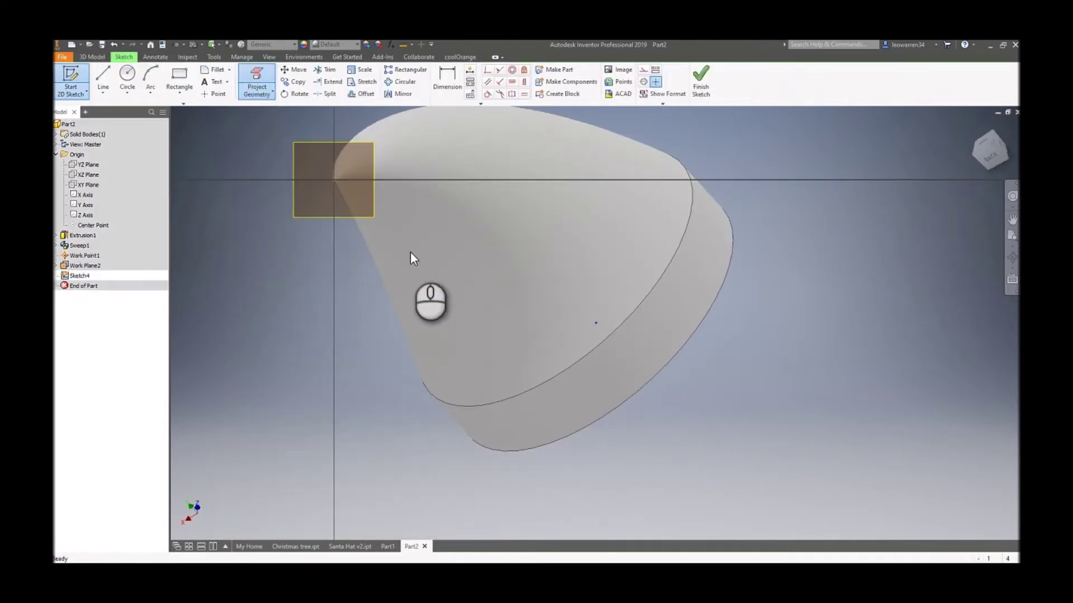
click(101, 78)
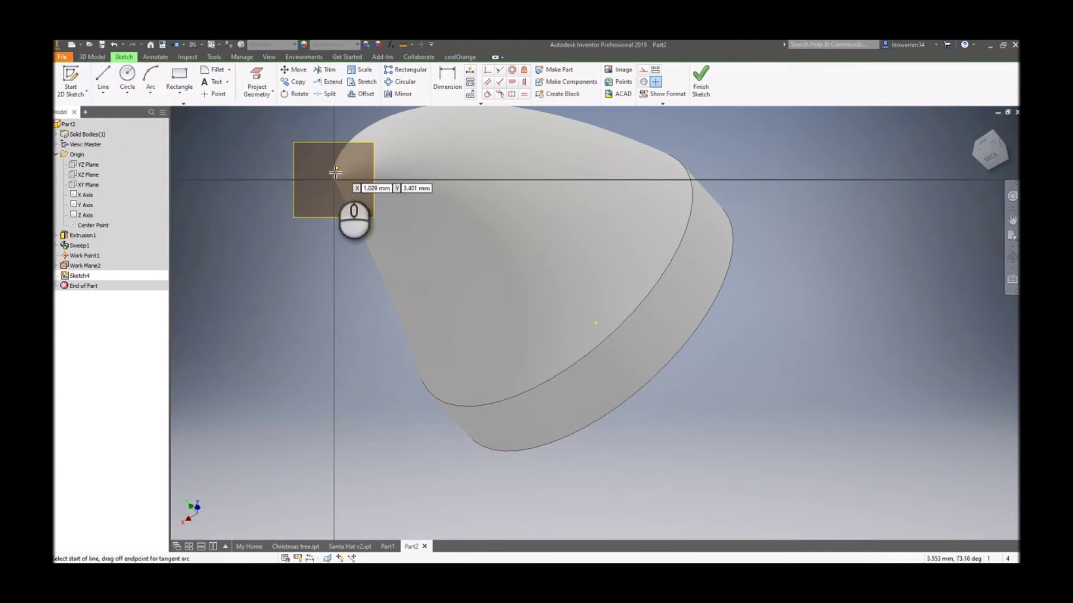
click(333, 180)
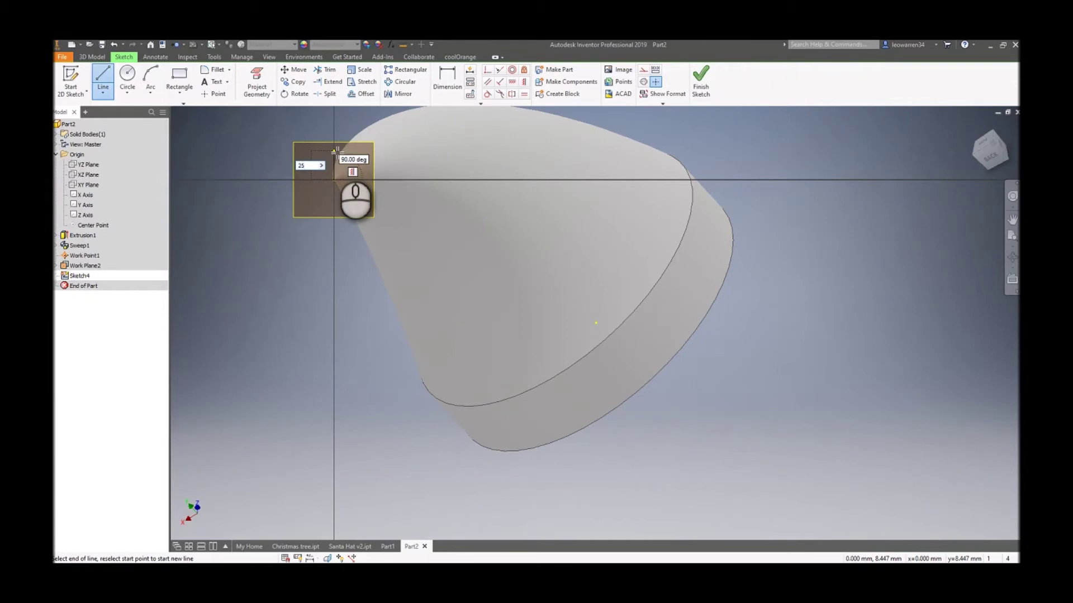
key(Return)
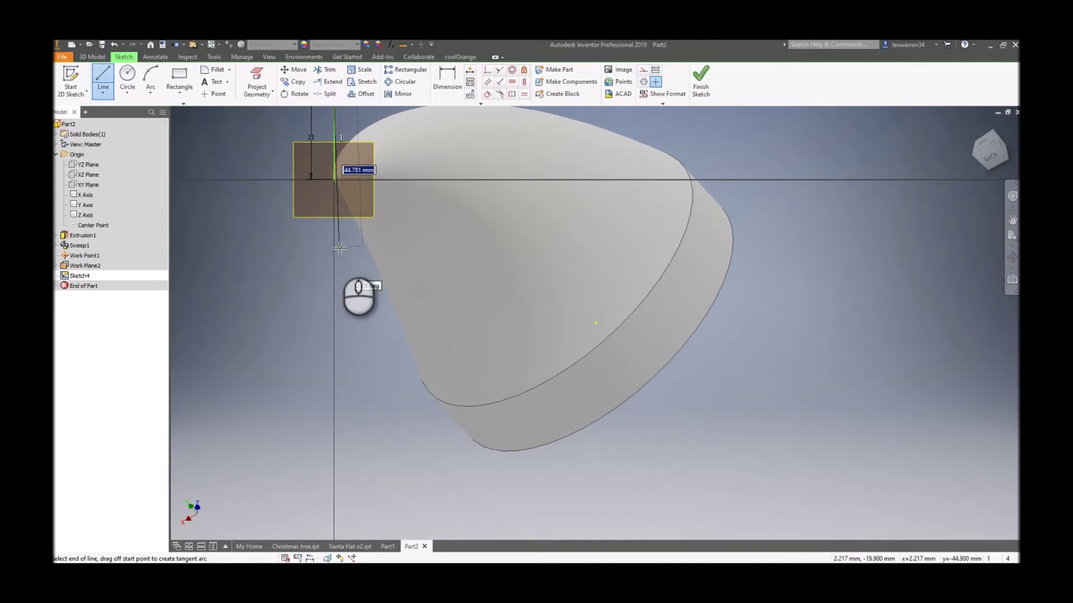
right_click(333, 209)
click(280, 208)
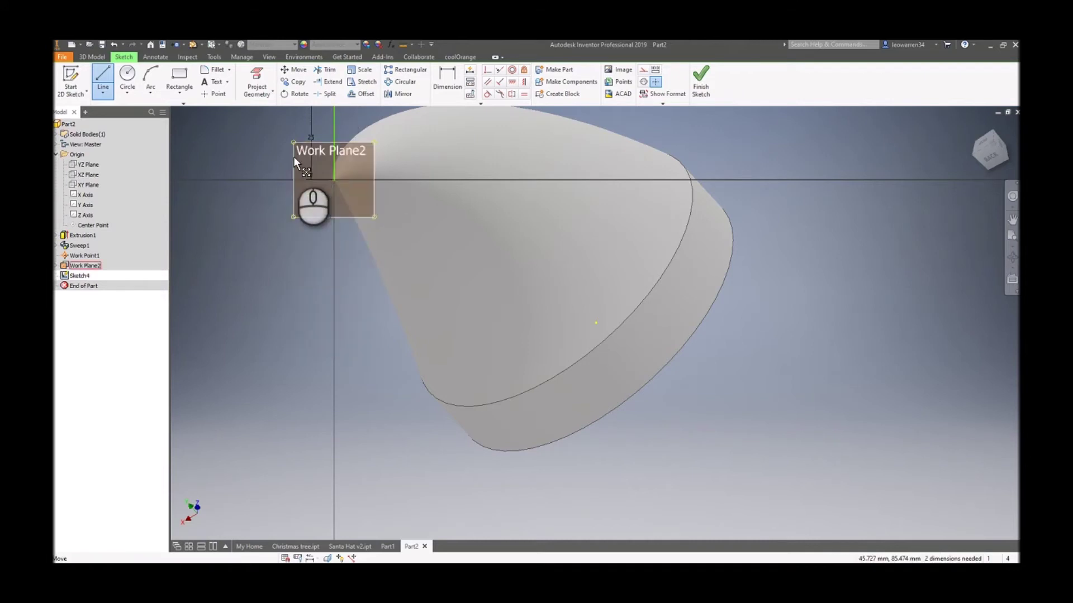
Step: Set the vertical line's length to 12.5 mm and convert it to construction geometry
double_click(310, 135)
text(12.)
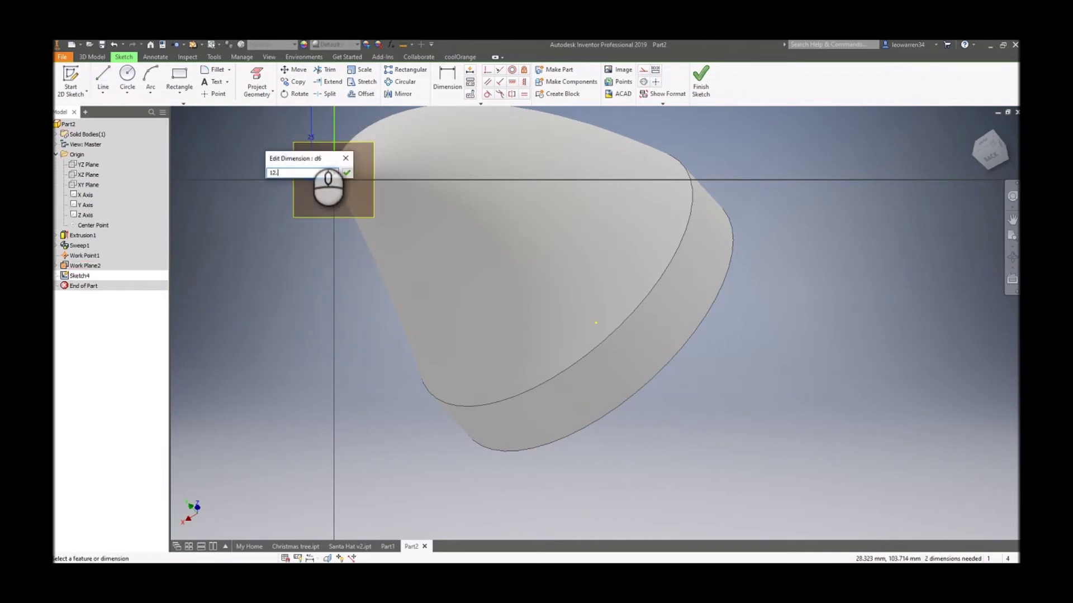
click(103, 78)
right_click(256, 134)
click(291, 137)
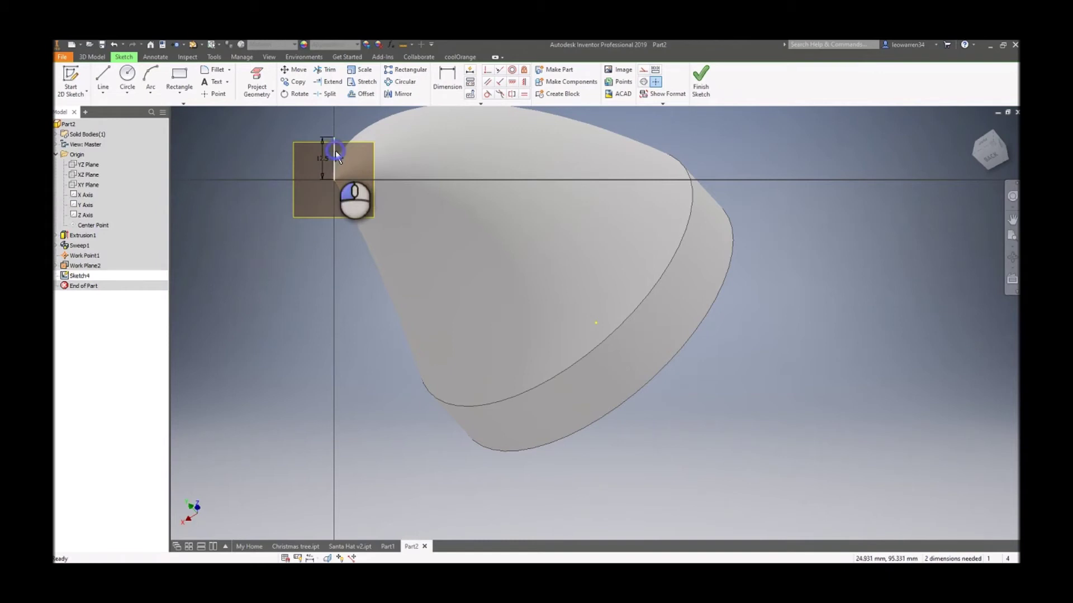
click(647, 69)
Step: Draw a 25 mm vertical line downward from the construction line's upper end
click(103, 78)
click(335, 137)
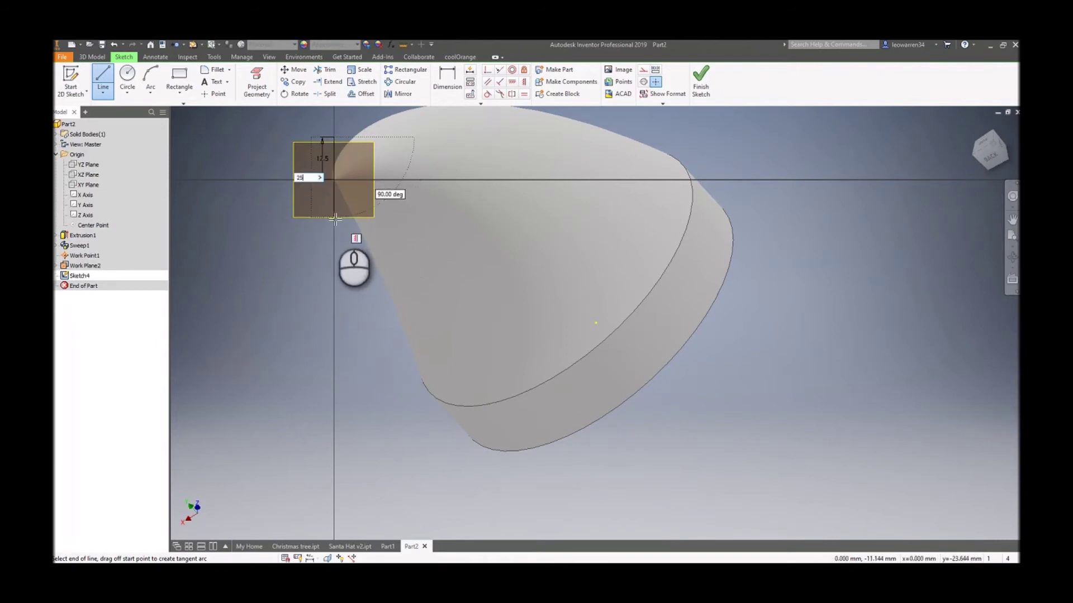
right_click(252, 180)
click(283, 180)
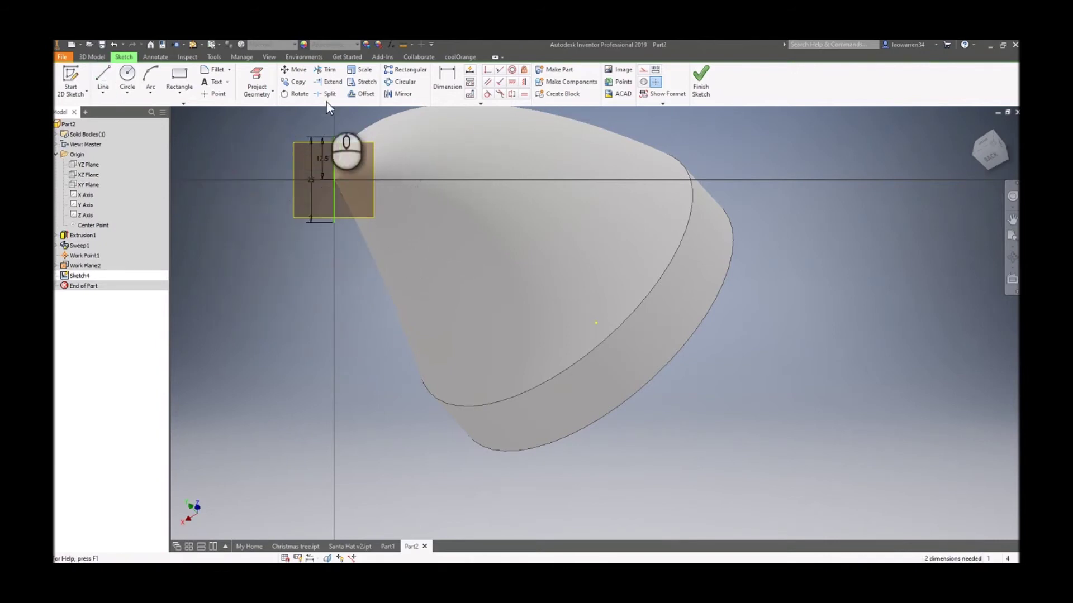
Step: Draw a three-point arc of 12.5 mm radius between the ends of the 25 mm line to close a half circle
click(151, 78)
click(335, 137)
click(334, 221)
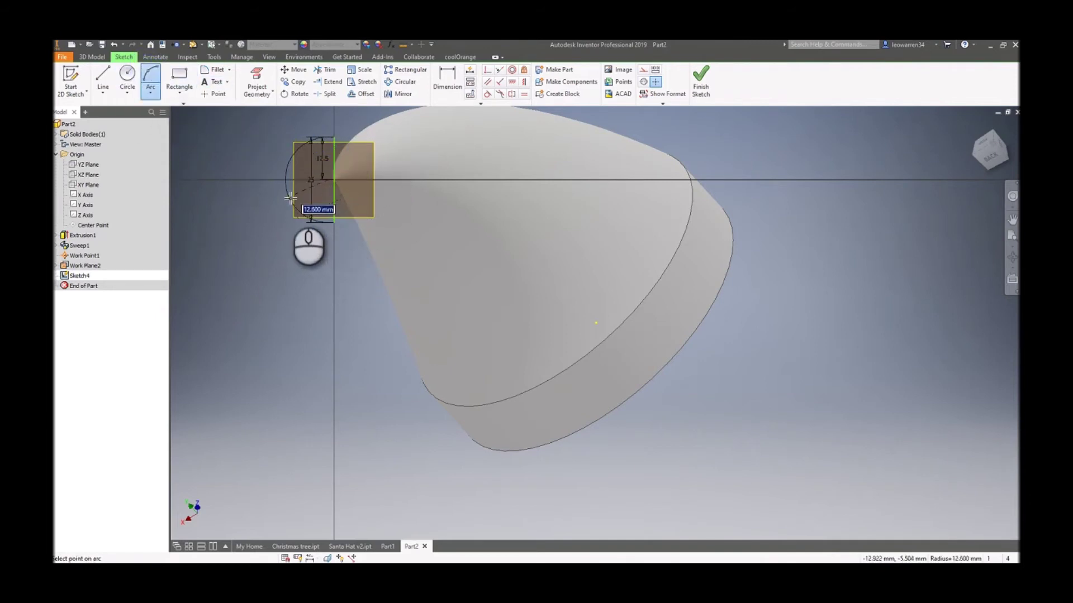
key(Return)
right_click(270, 161)
click(308, 162)
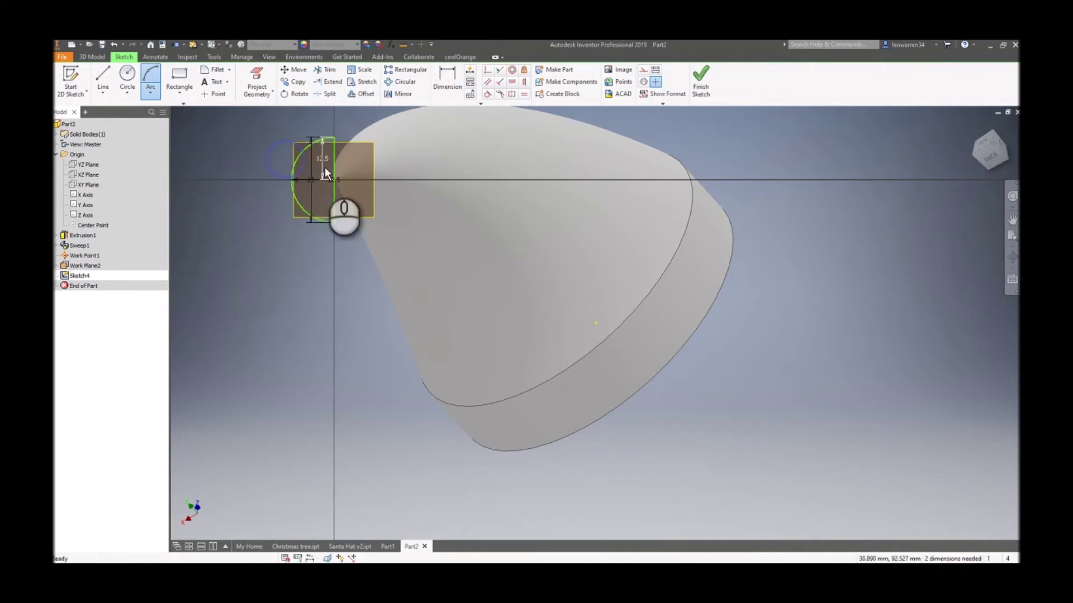
Step: Make the 25 mm line a centerline and revolve the half circle fully around it to form the pompom sphere
click(644, 83)
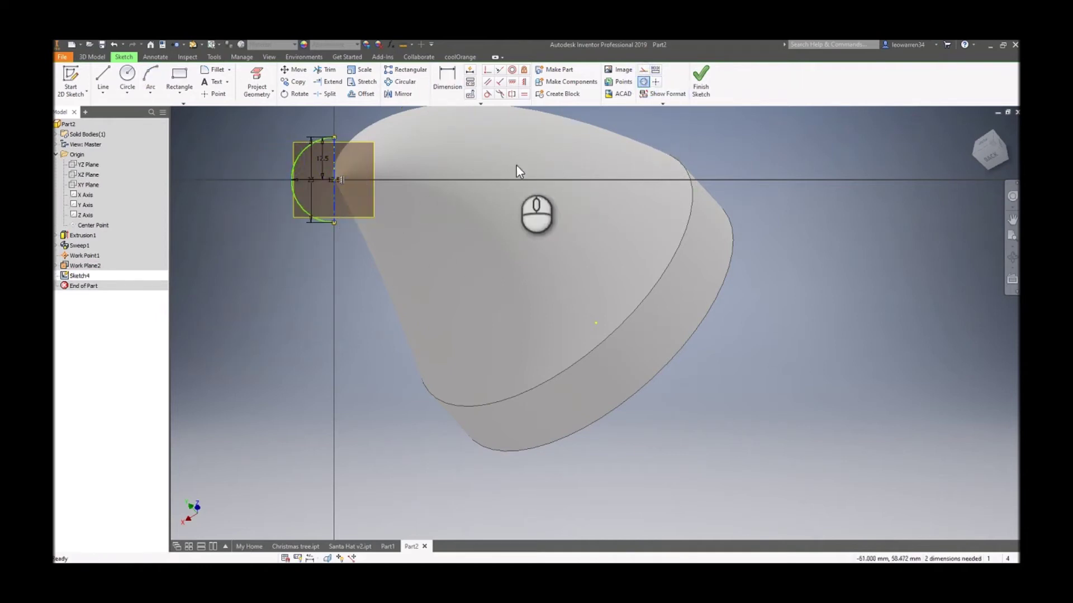
click(701, 84)
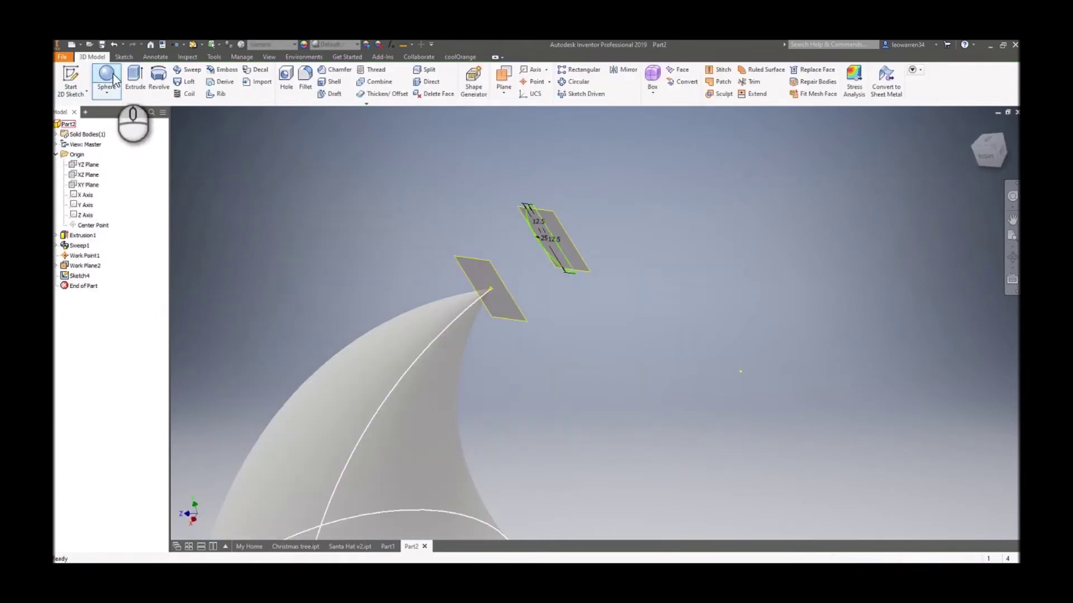
click(154, 85)
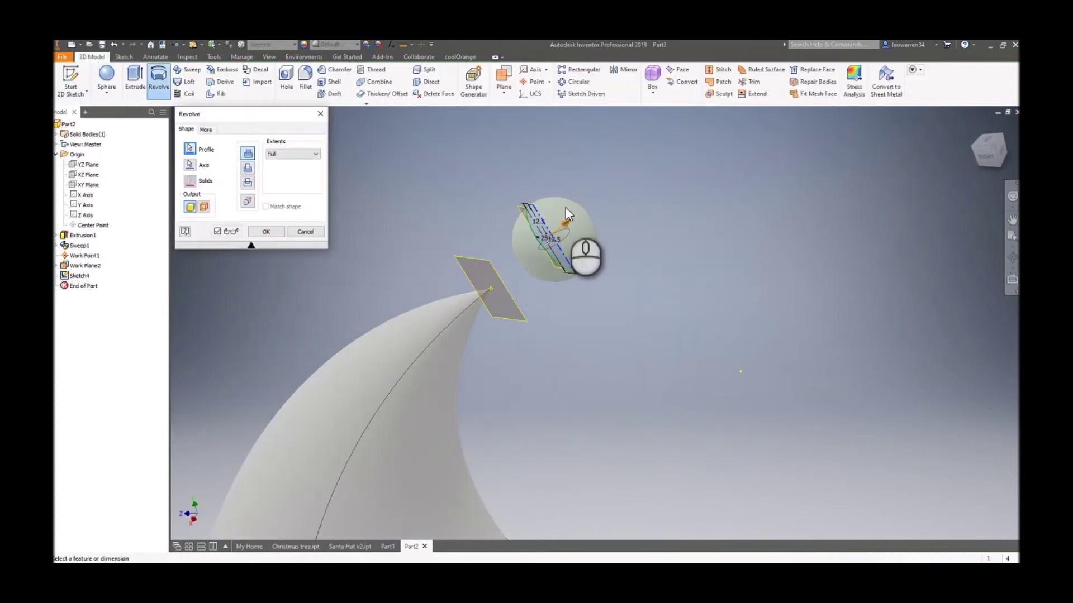
click(266, 231)
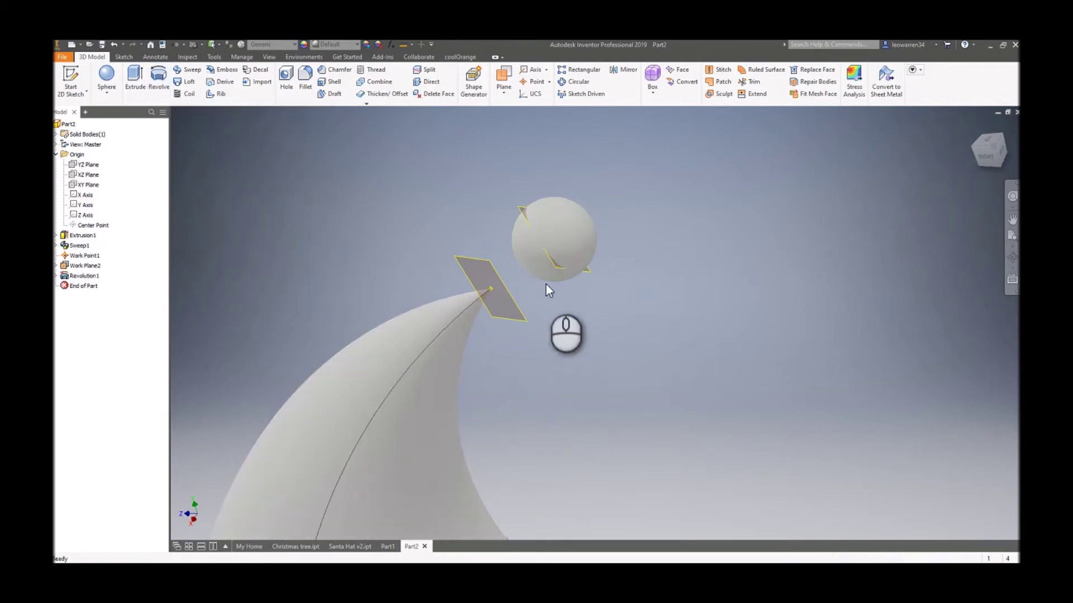
Step: Set the offset of the pompom's work plane to 15 mm
double_click(560, 267)
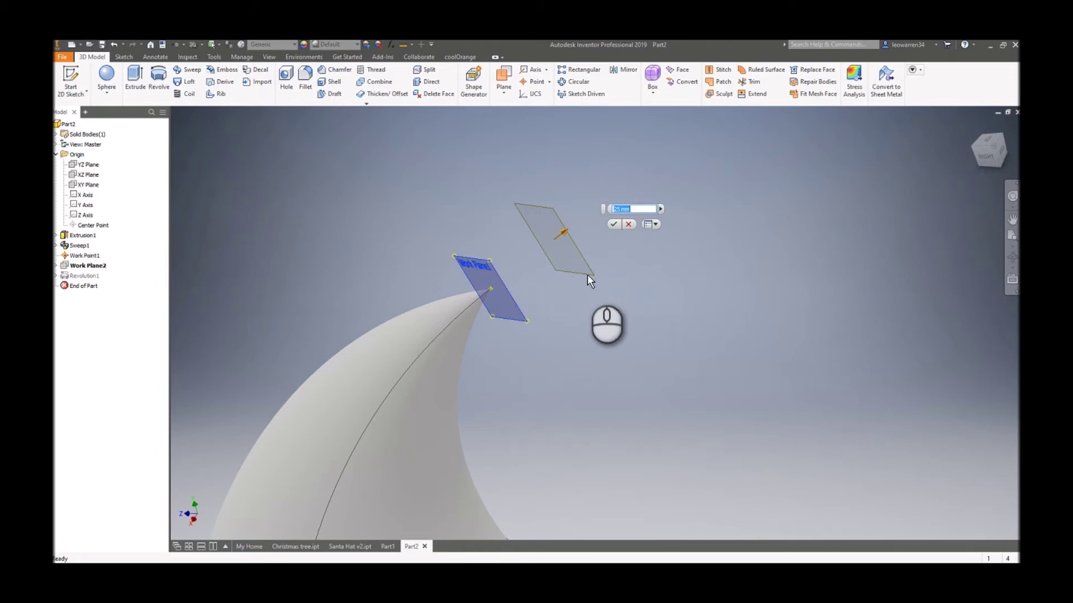
text(15)
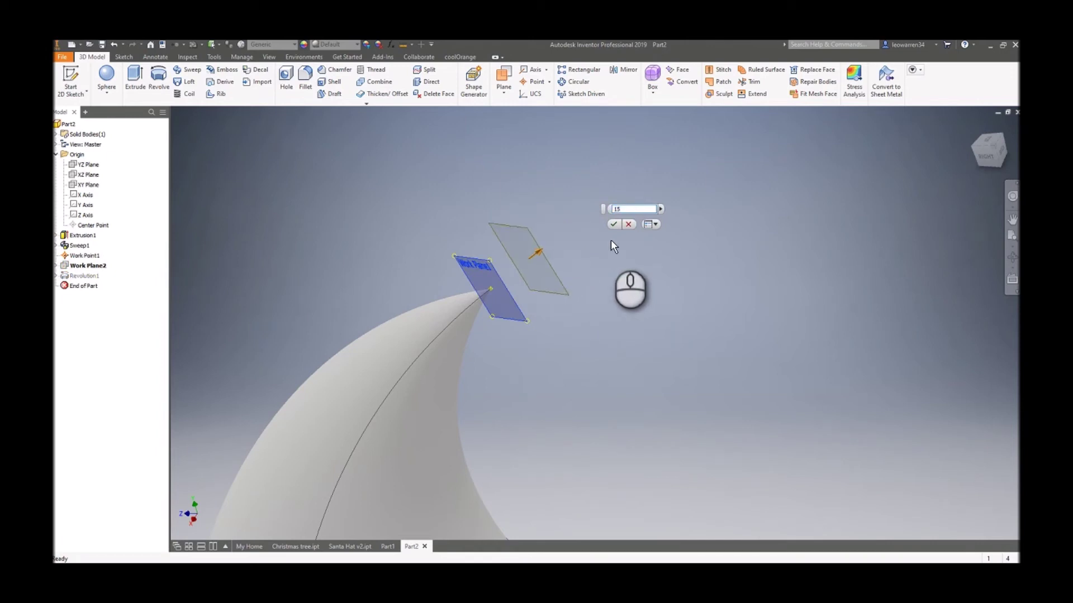
click(613, 224)
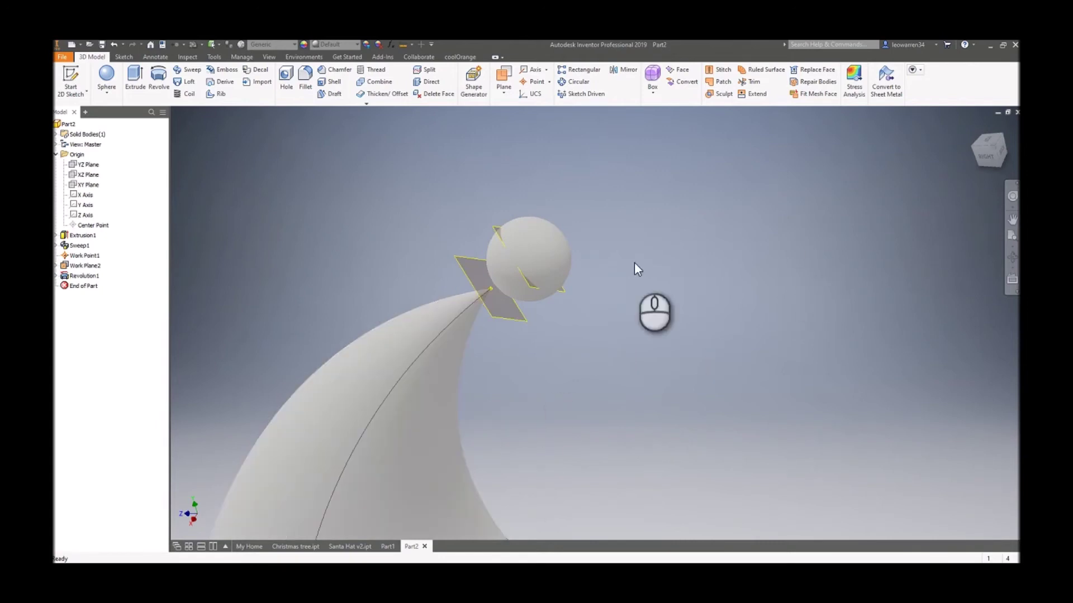
Step: Set the offset of the pompom's work plane to 12.5 mm so the sphere sits at the hat's tip
click(529, 283)
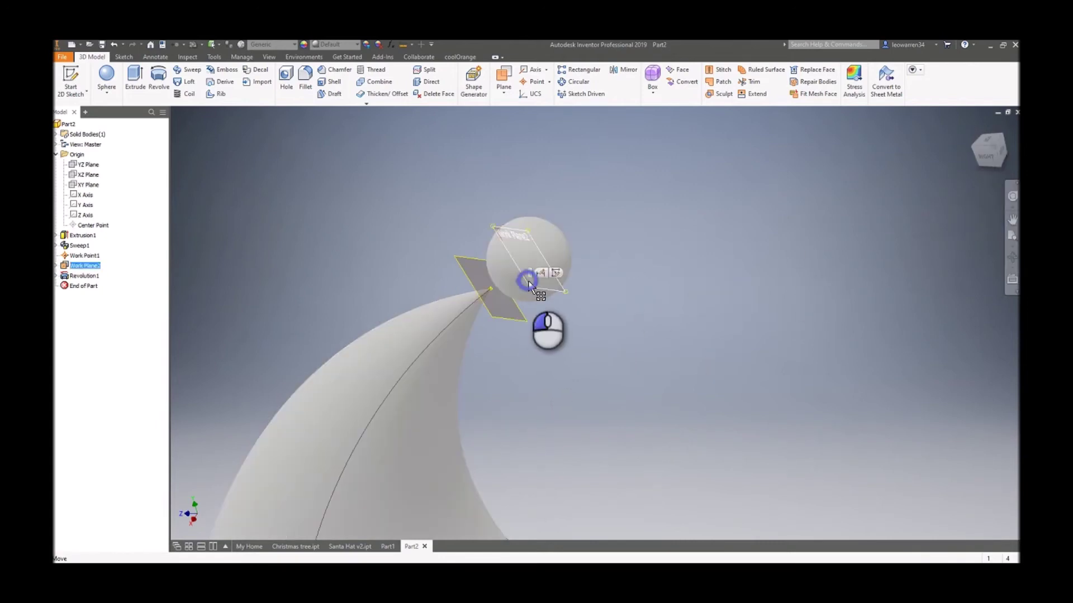
double_click(529, 283)
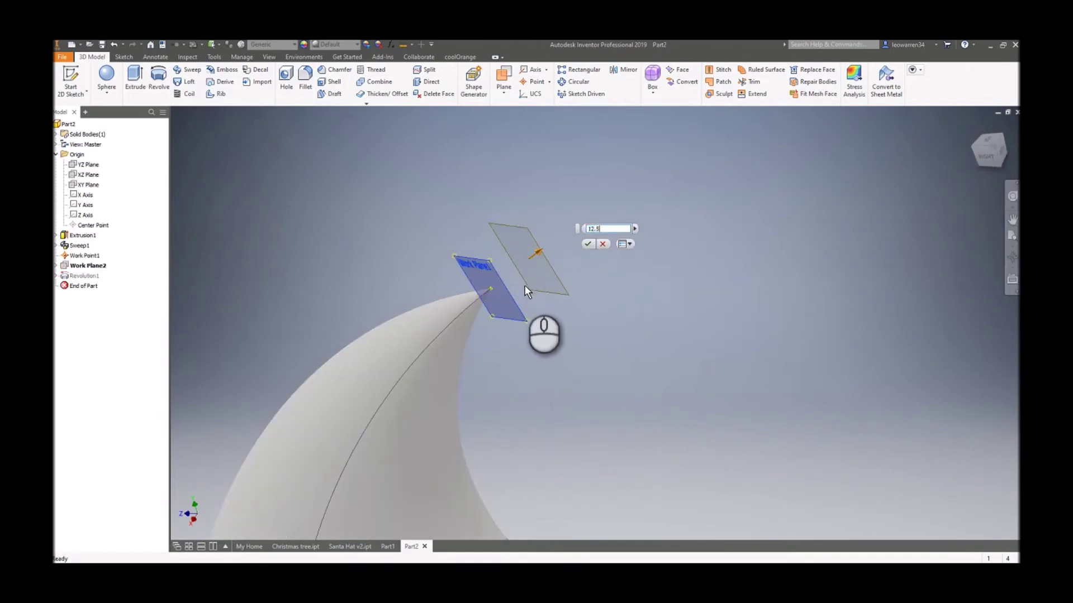
scroll(692, 349, down, 3)
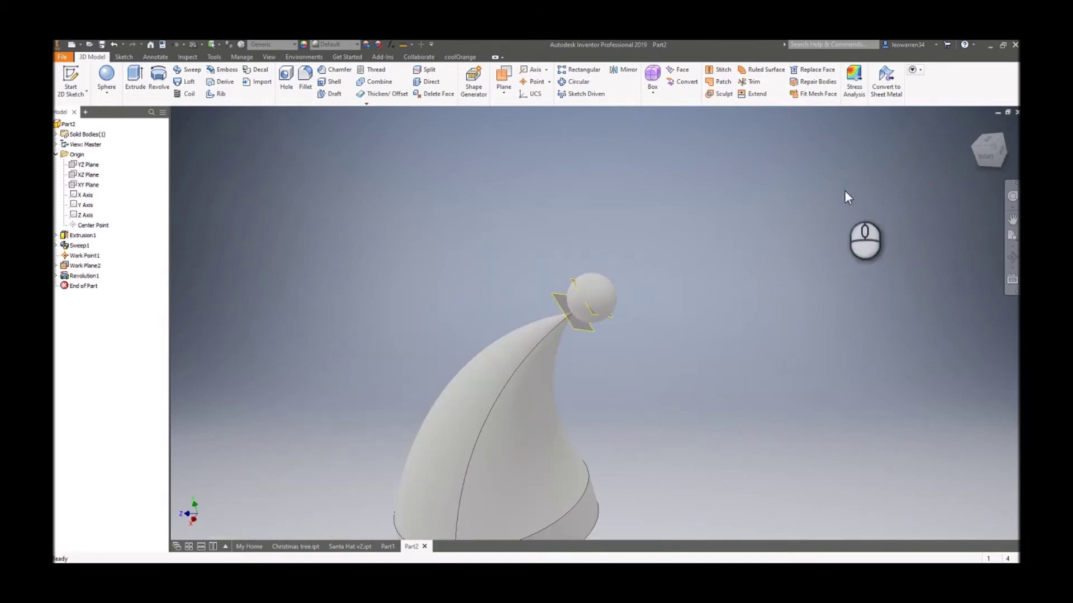
Step: Try to shell the hat outward with a 5 mm thickness, removing the bottom face and the swept body's face, and undo it
drag(991, 158, 1002, 40)
middle_drag(579, 451, 621, 331)
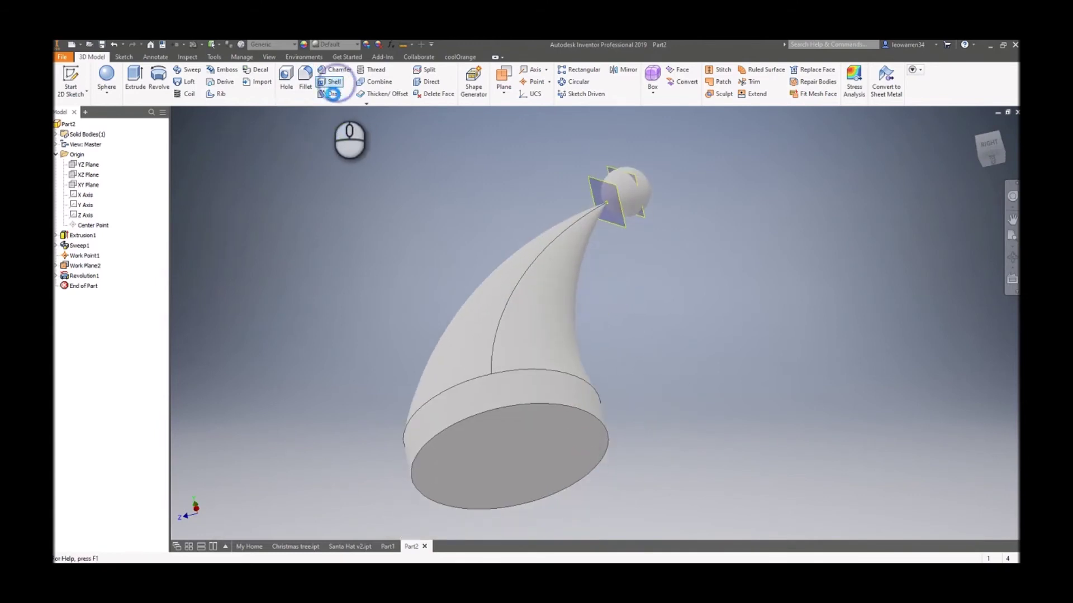
click(336, 82)
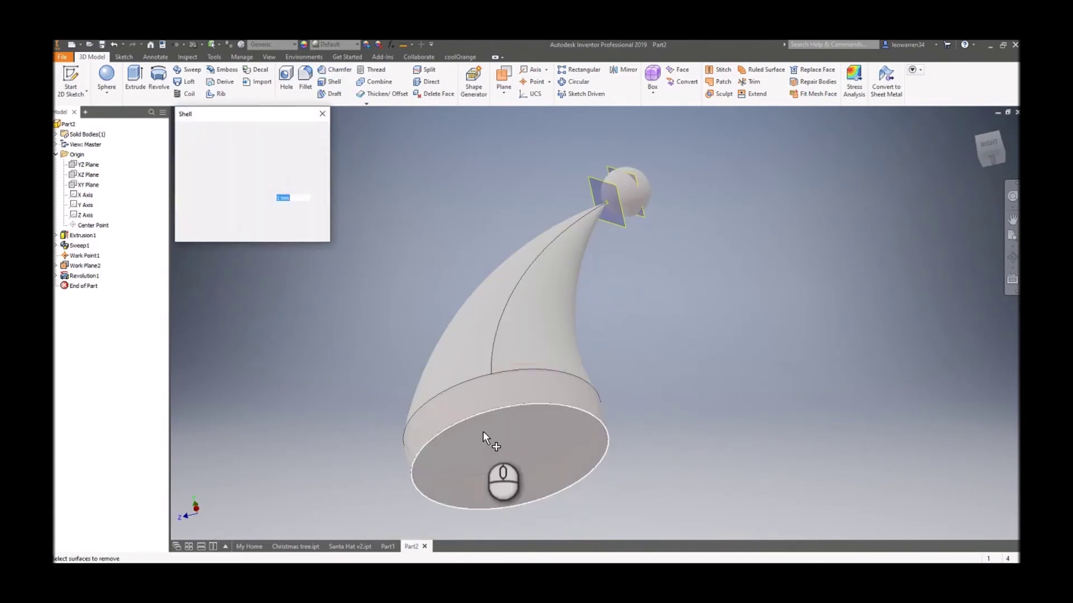
click(522, 457)
click(199, 164)
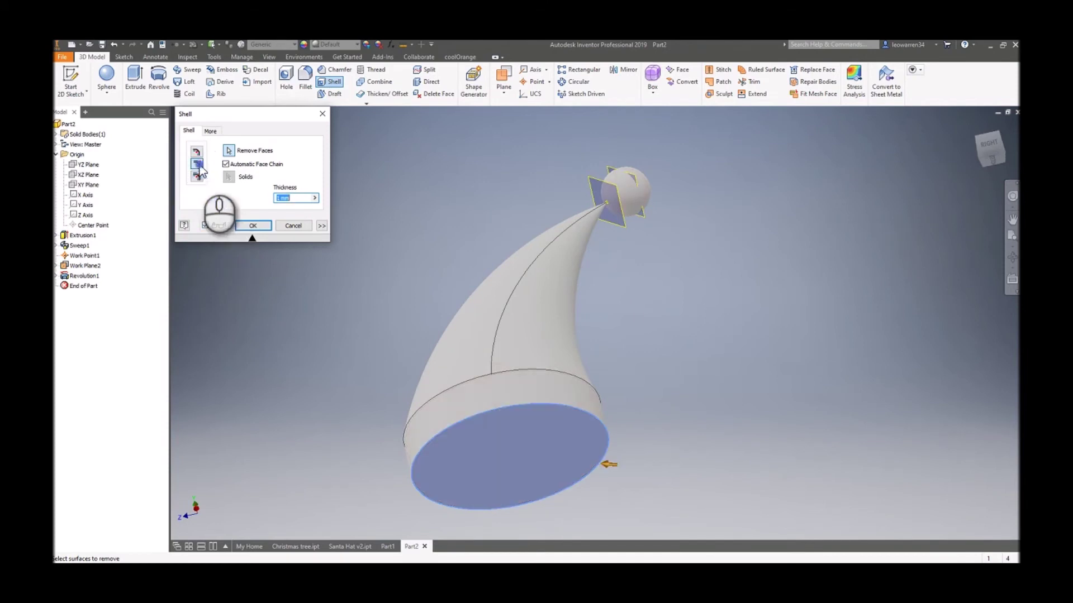
click(524, 454)
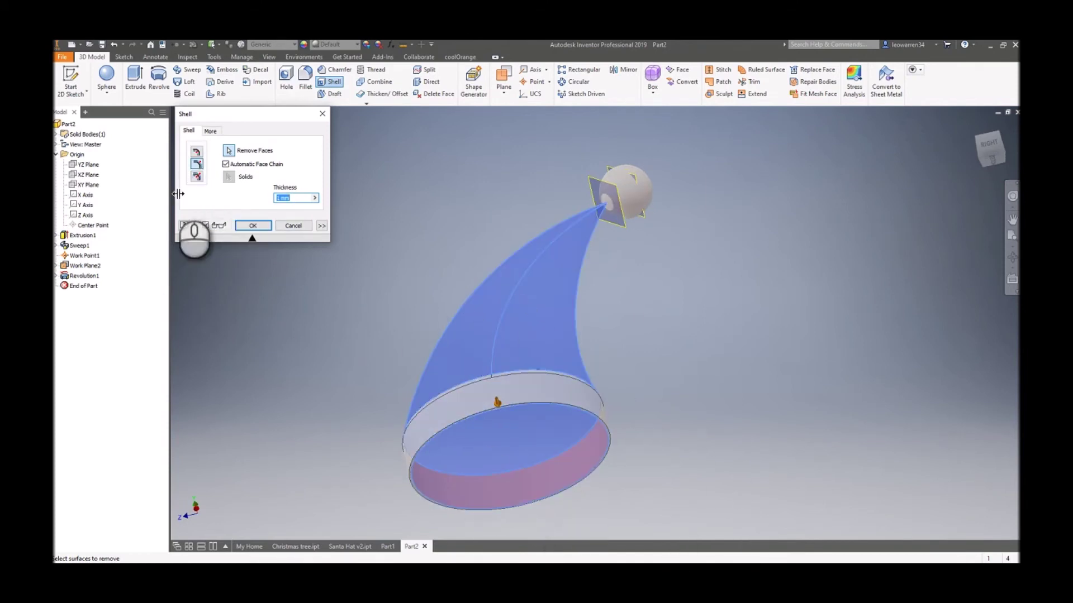
text(5)
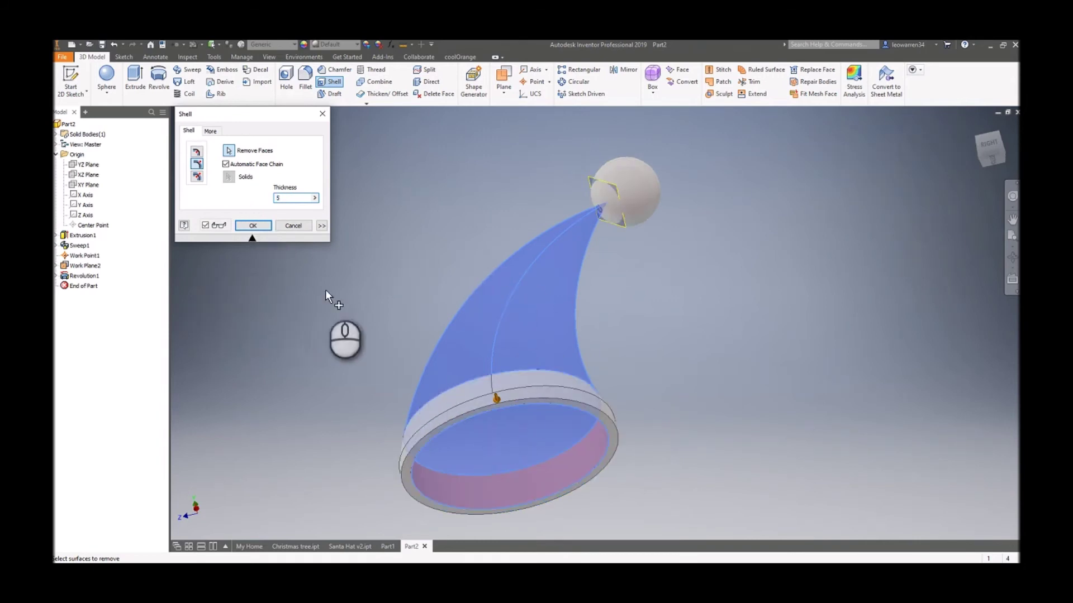
click(989, 150)
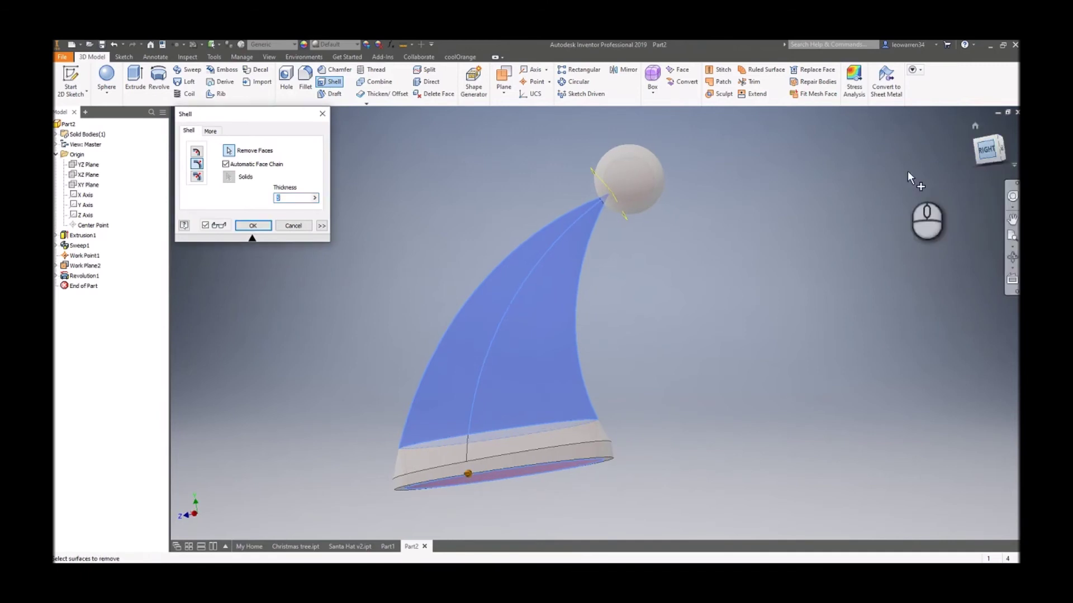
click(253, 225)
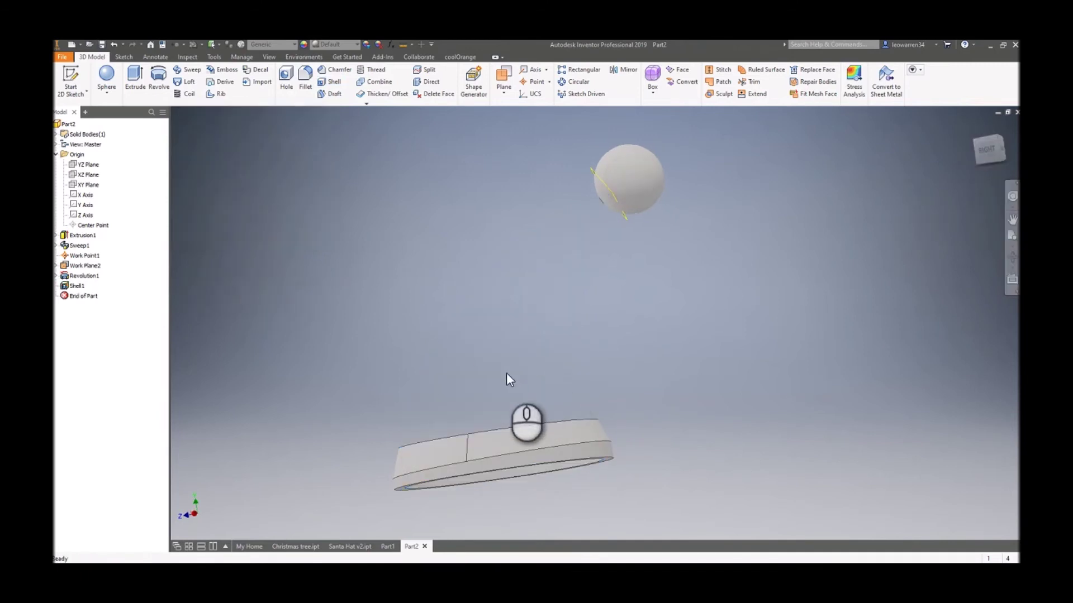
key(ctrl+z)
Step: Shell the hat inward with a 5 mm thickness, removing the bottom face of the brim
click(334, 83)
click(525, 468)
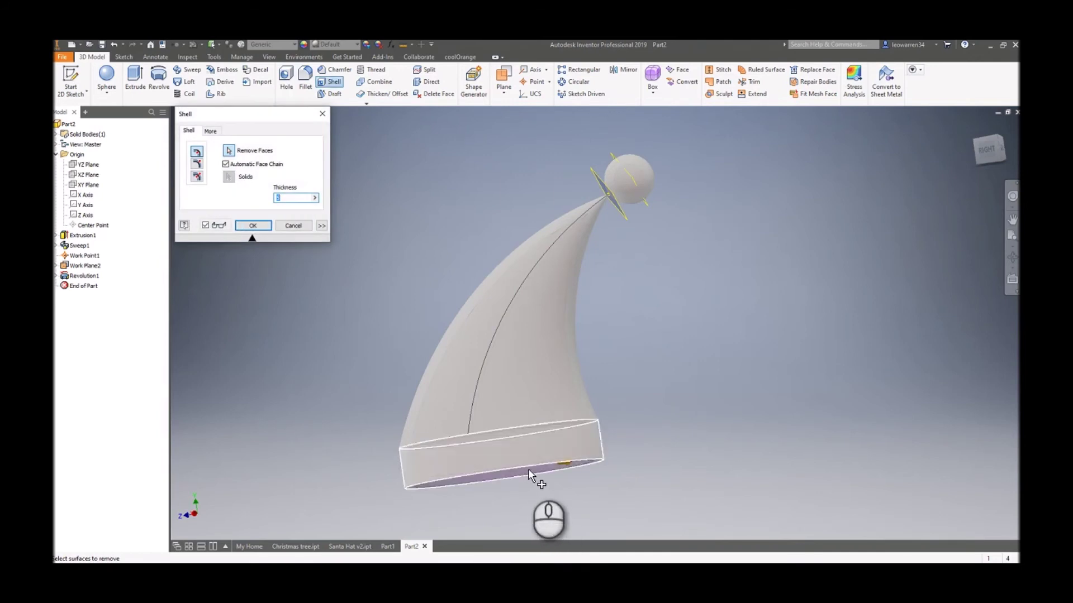
click(253, 226)
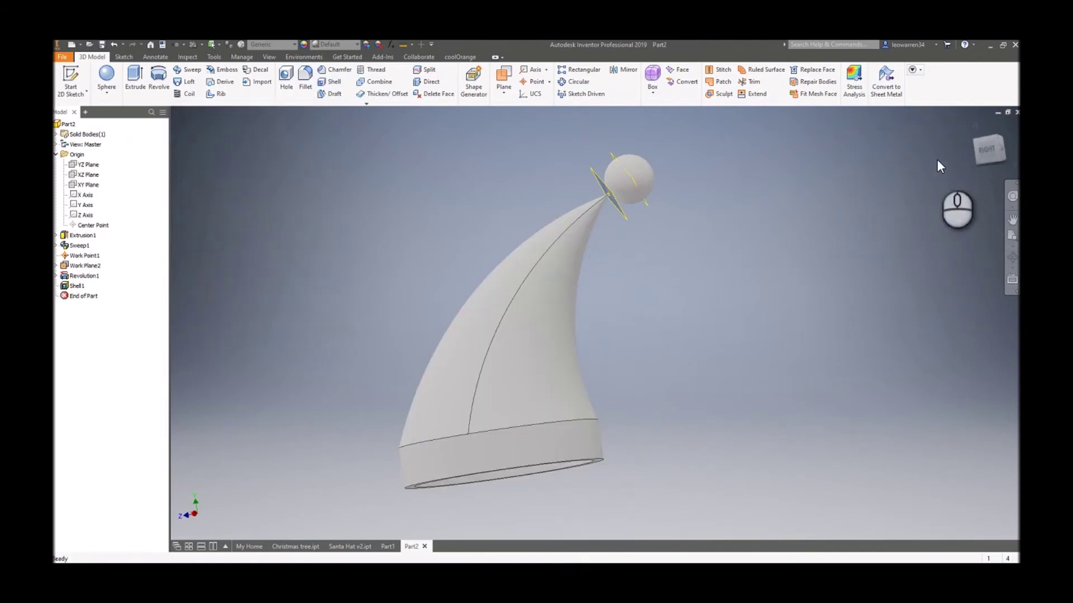
Step: Apply a full round fillet to the brim's bottom rim, using its outer side, bottom and inner side faces
mouse_move(994, 152)
mouse_down()
mouse_move(991, 511)
mouse_move(207, 484)
mouse_move(202, 494)
mouse_move(963, 131)
mouse_move(1000, 193)
mouse_move(990, 151)
mouse_up()
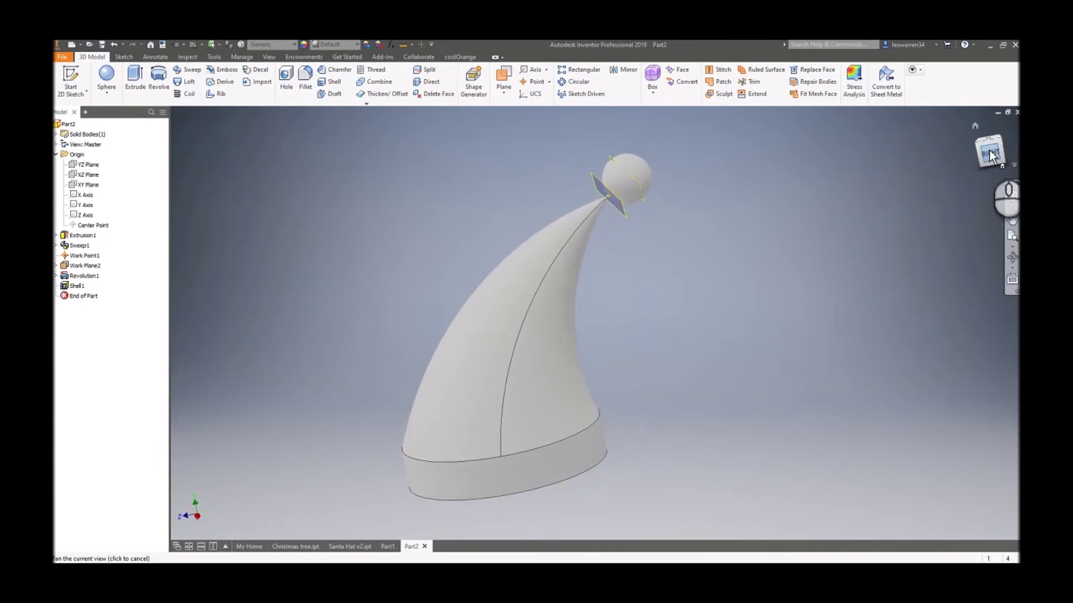
click(990, 151)
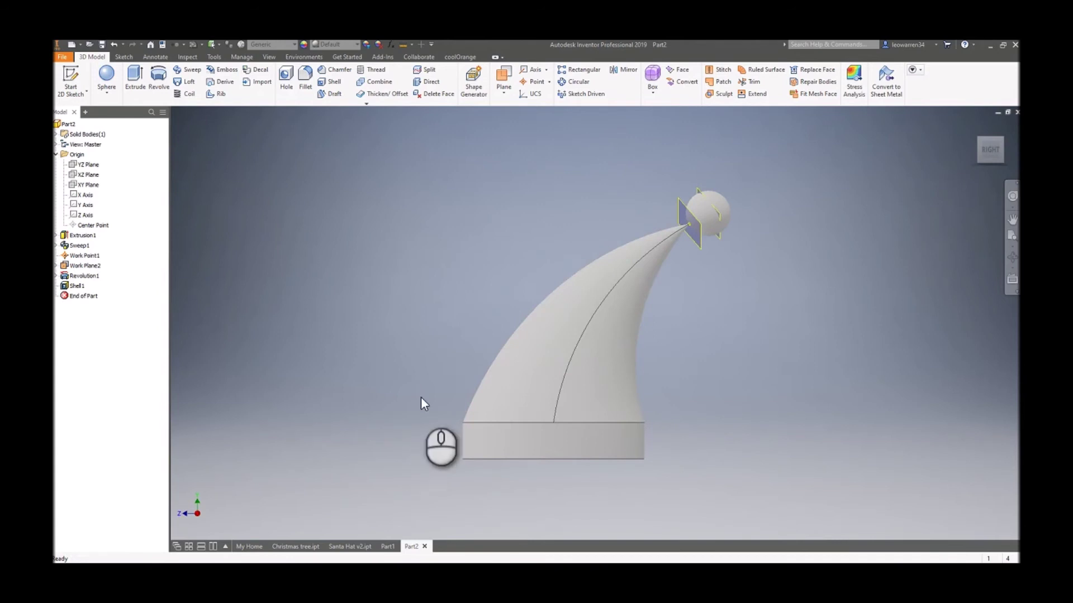
scroll(498, 418, up, 4)
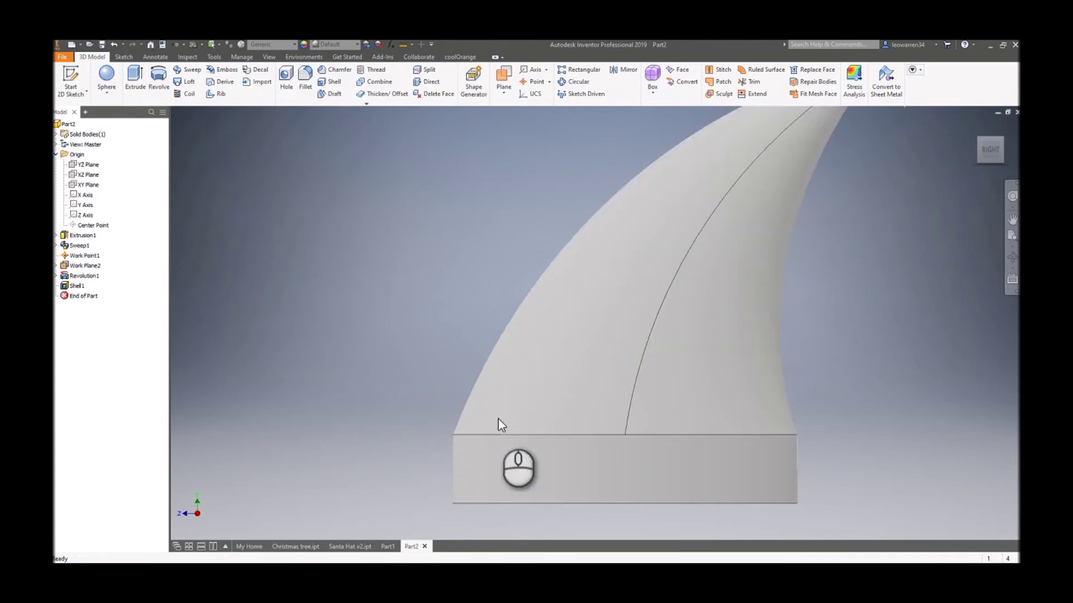
click(305, 78)
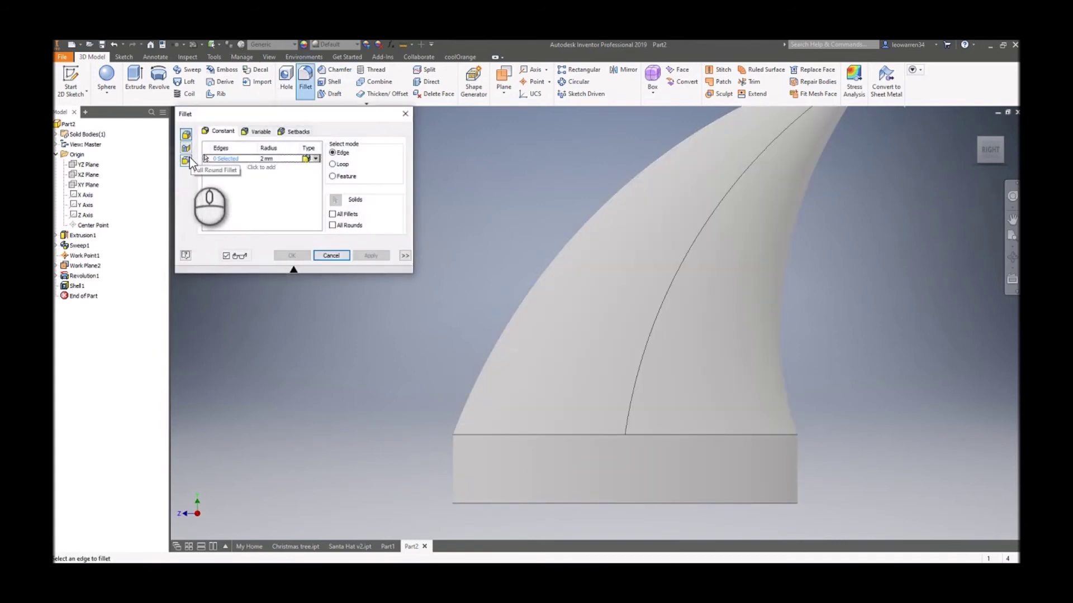
click(186, 161)
drag(1001, 148, 946, 100)
click(458, 320)
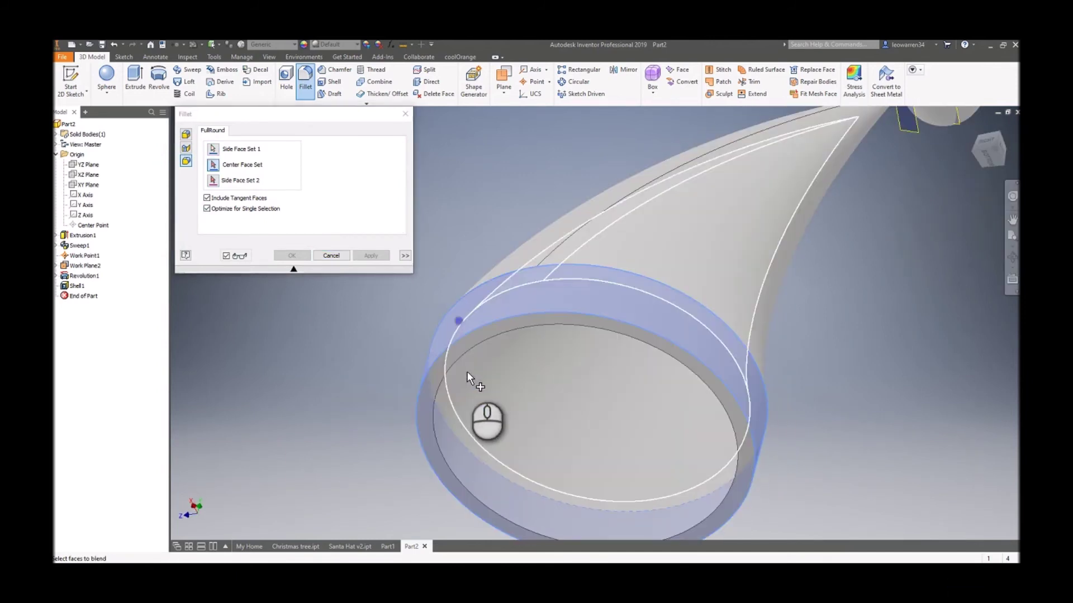
click(442, 363)
click(468, 450)
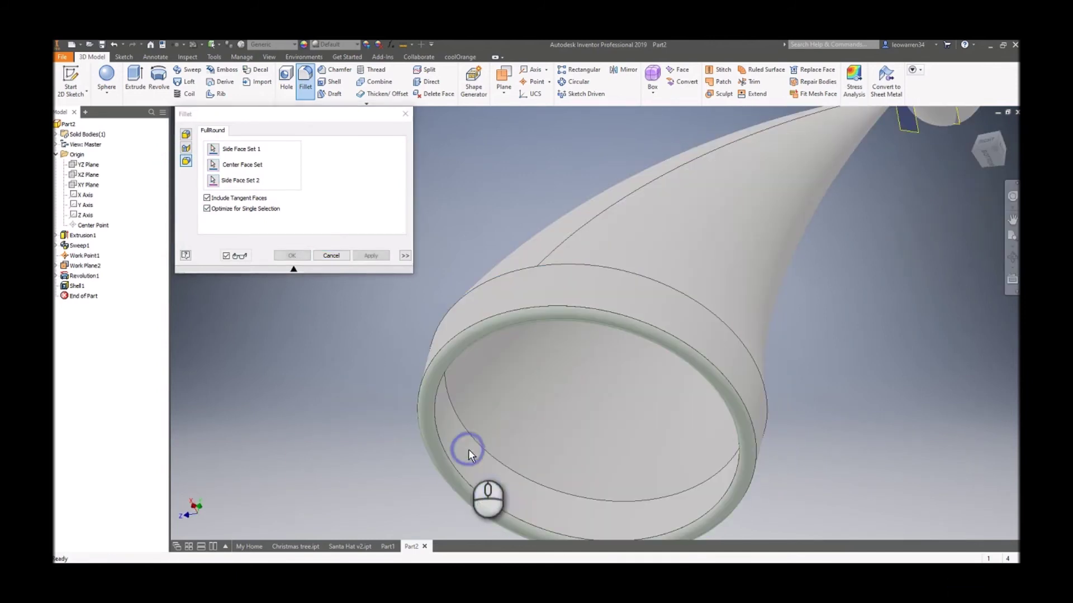
click(369, 256)
click(187, 135)
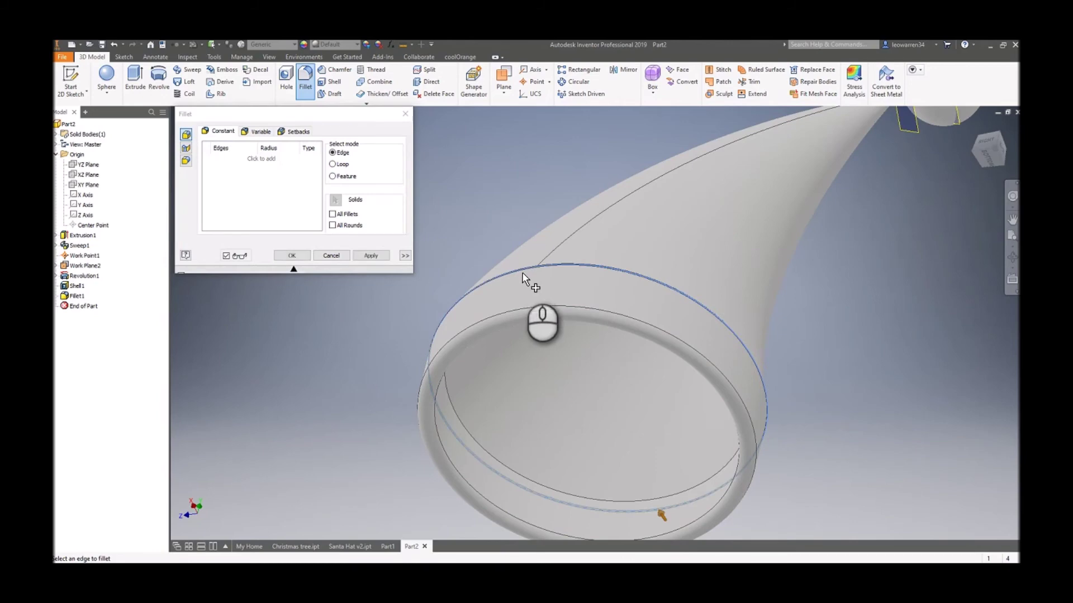
click(307, 170)
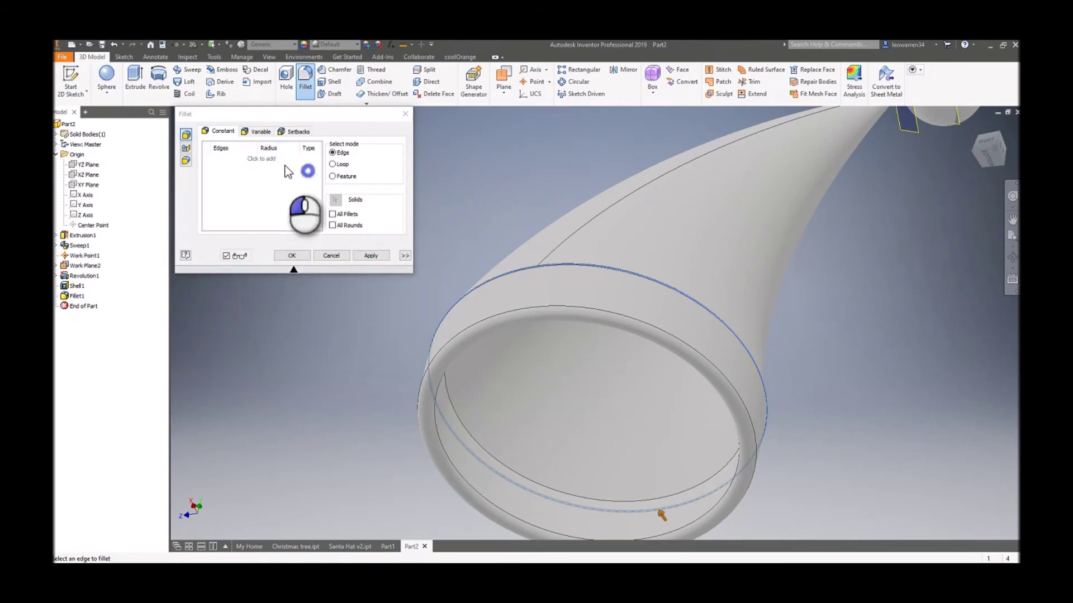
click(331, 255)
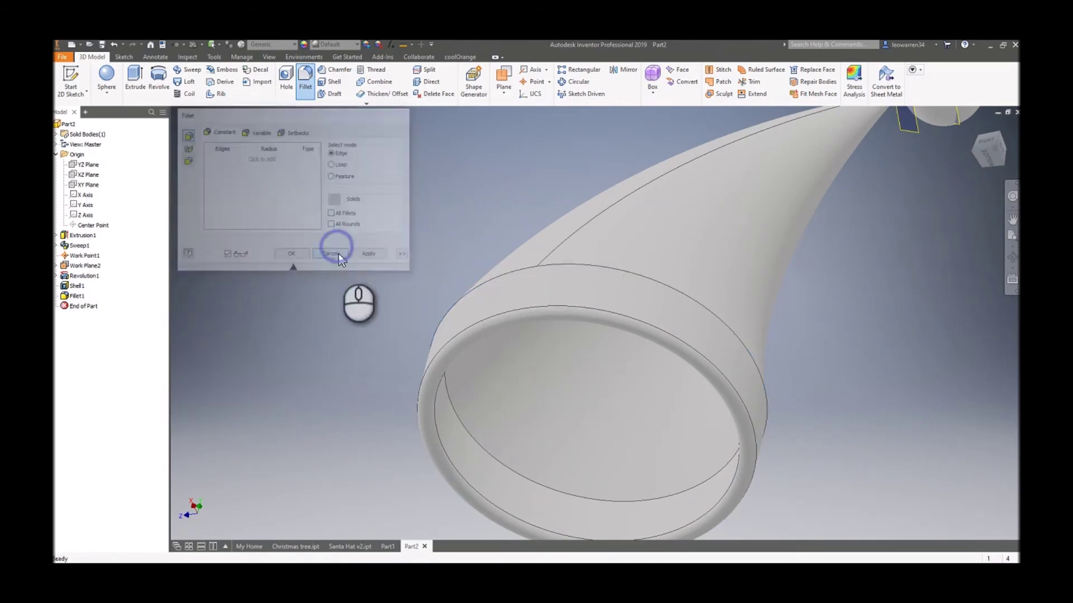
Step: Fillet the outer edge where the brim meets the swept body with a constant 10 mm radius
click(305, 83)
click(485, 284)
click(267, 160)
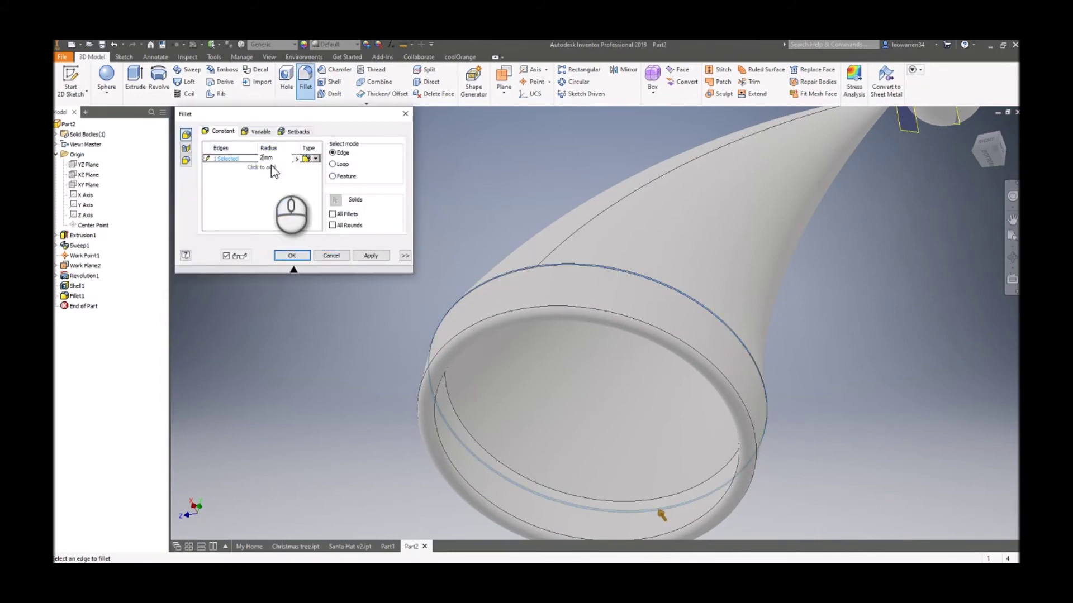
text(10)
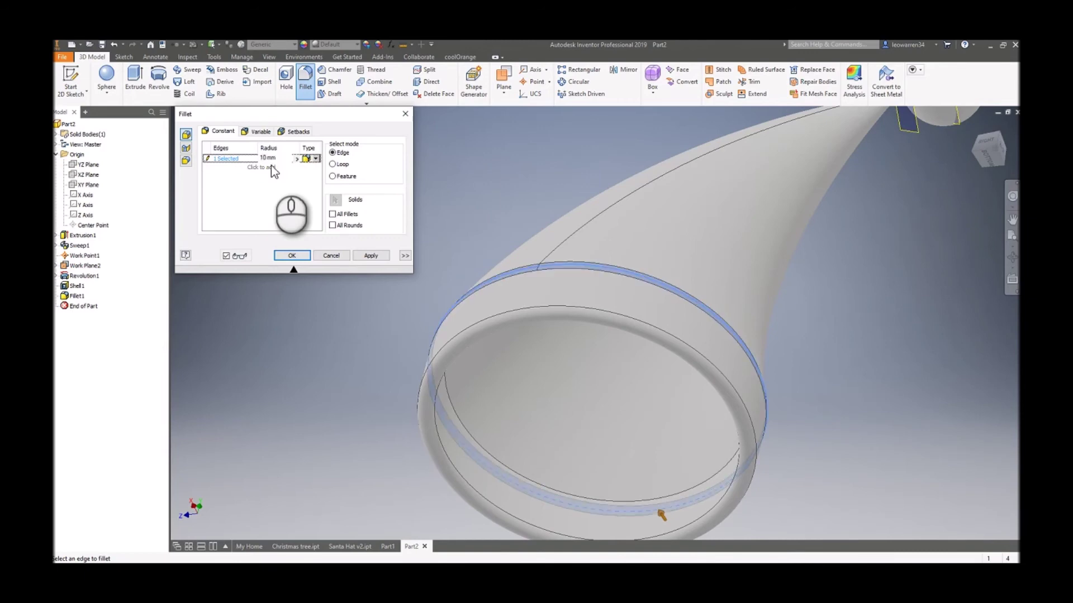
click(371, 256)
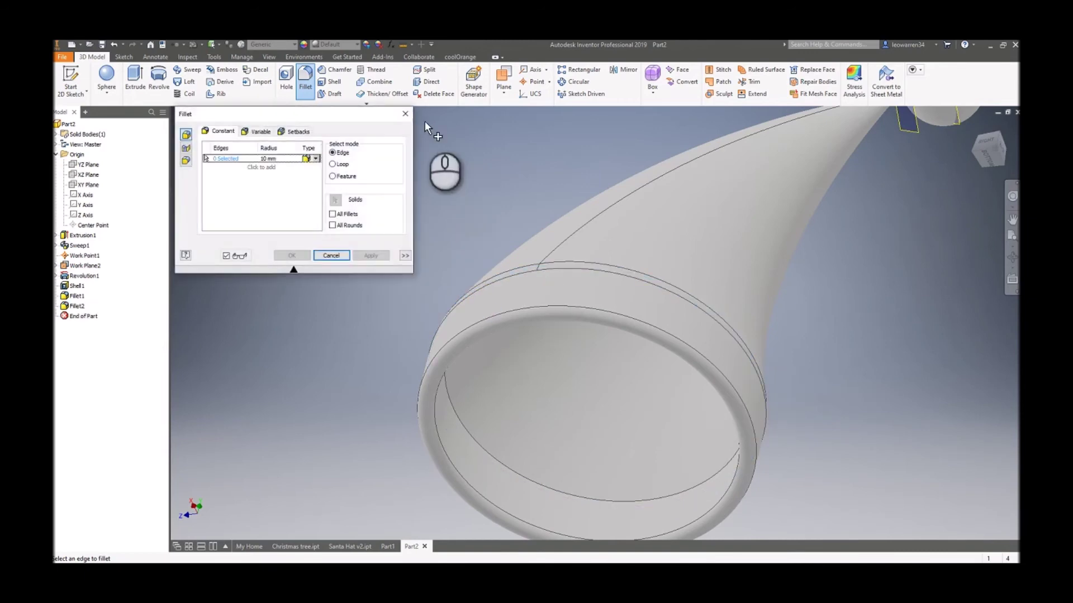
click(405, 113)
Step: Hide the work plane that passes through the pompom sphere
scroll(952, 217, down, 5)
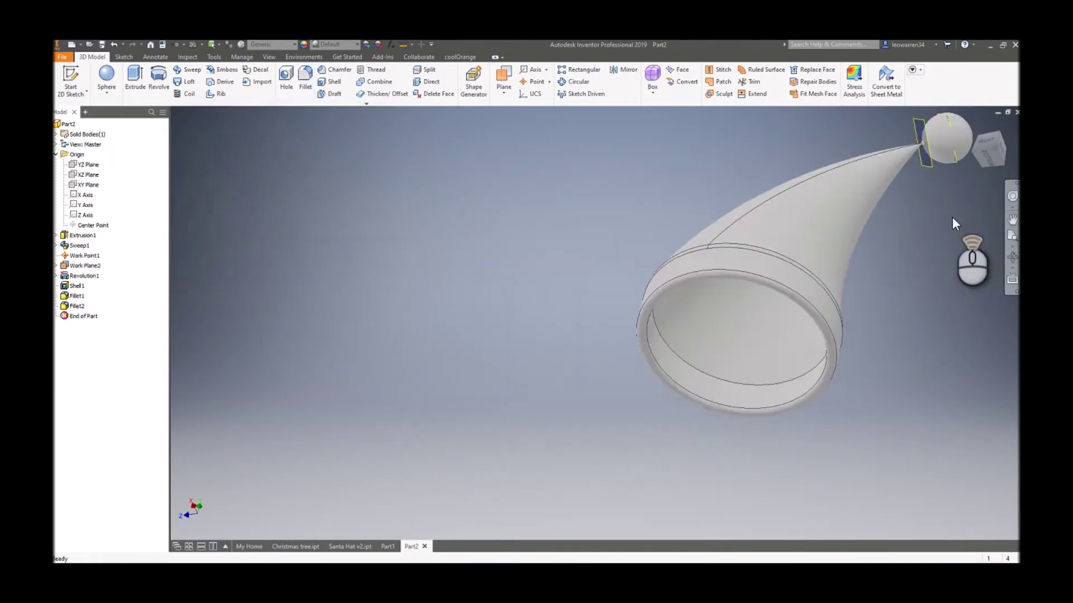
click(990, 142)
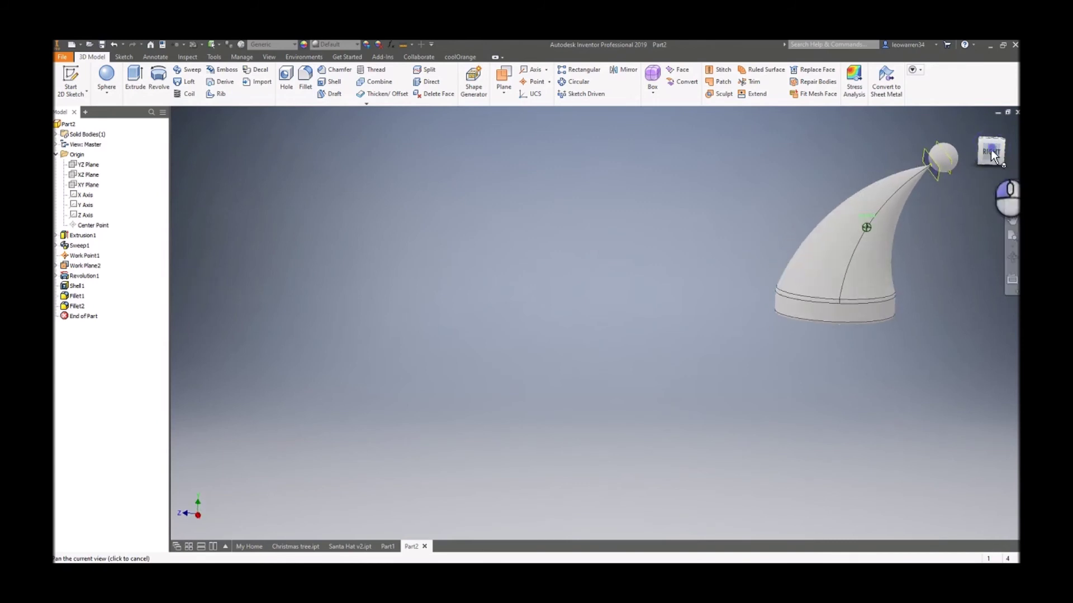
scroll(907, 199, up, 6)
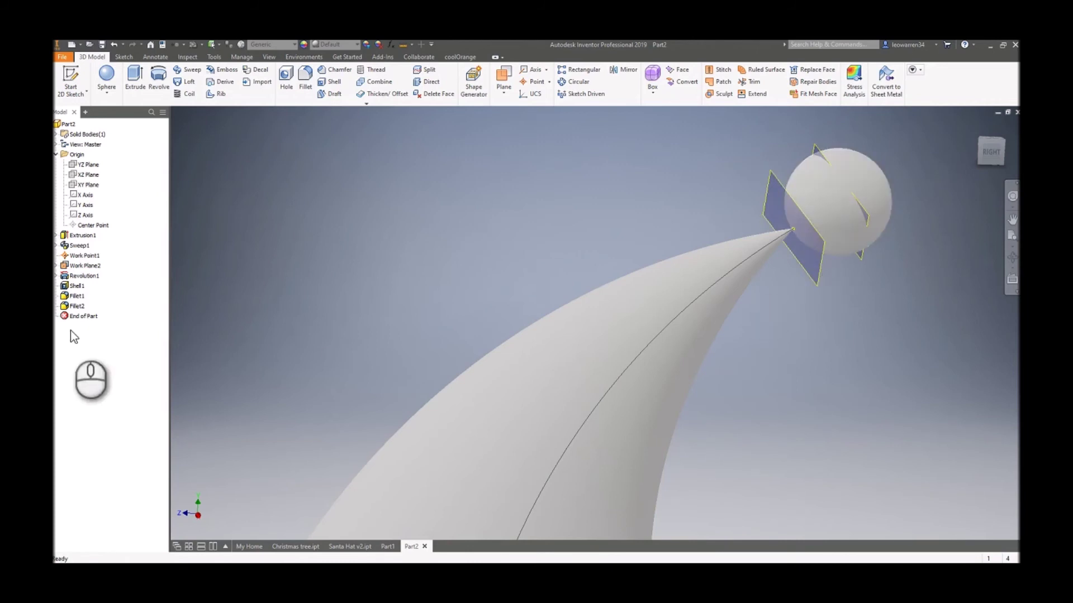
right_click(81, 266)
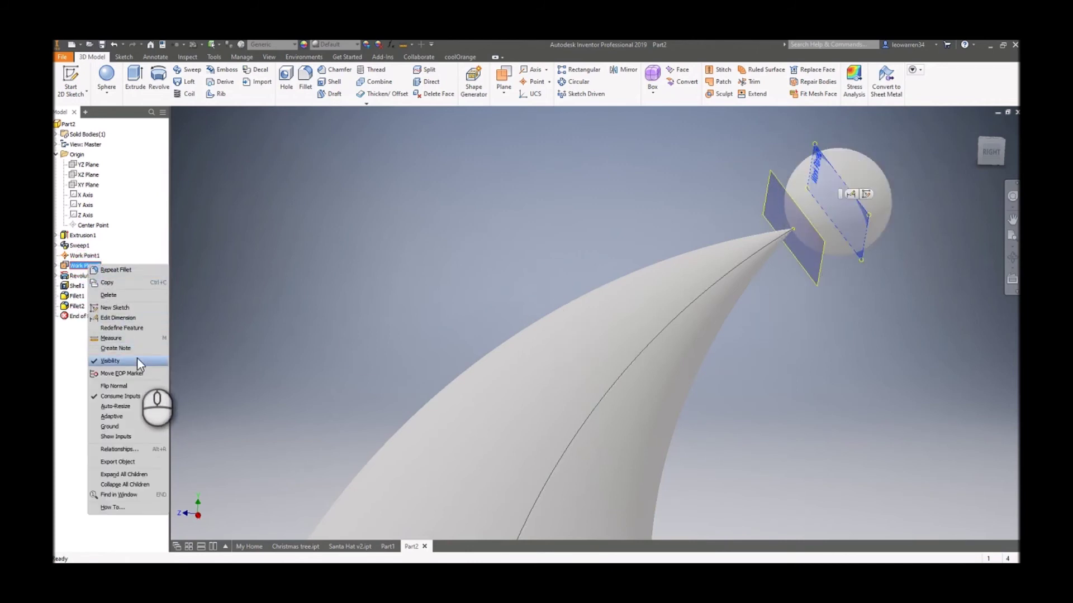
click(136, 361)
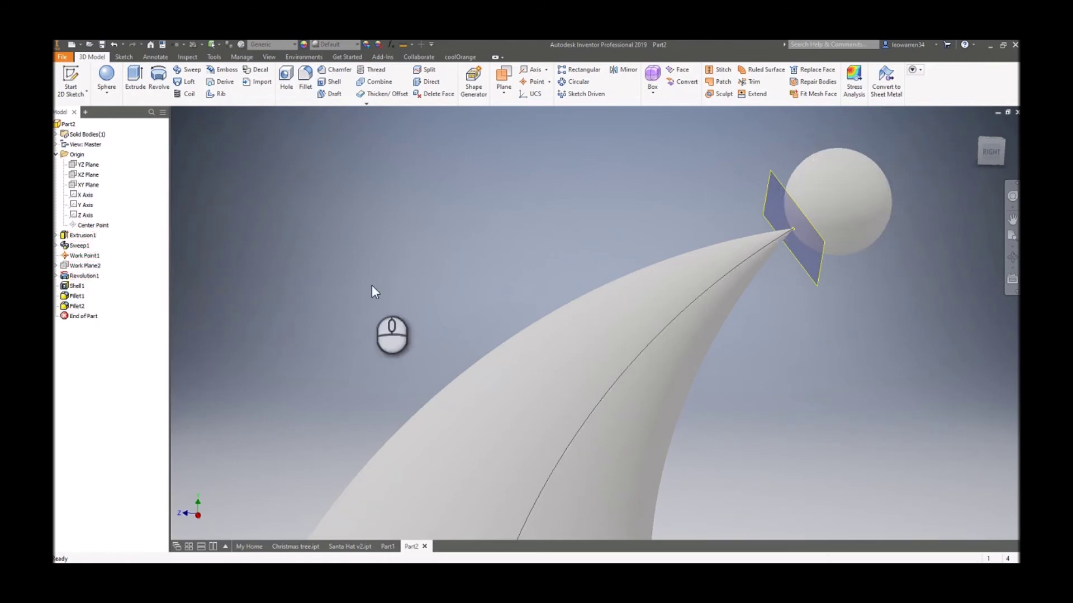
click(797, 261)
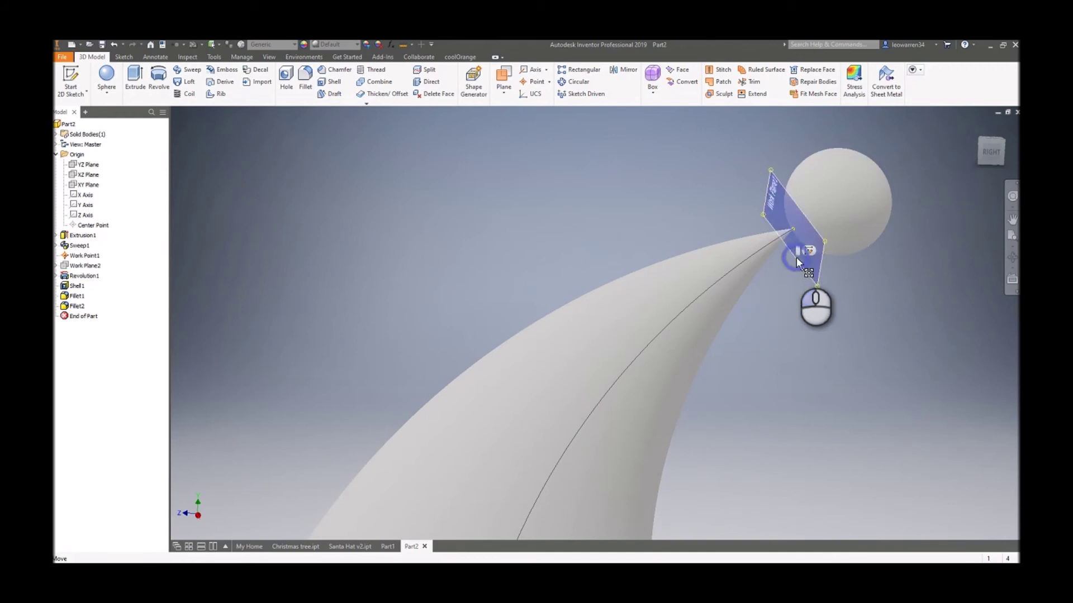
right_click(798, 257)
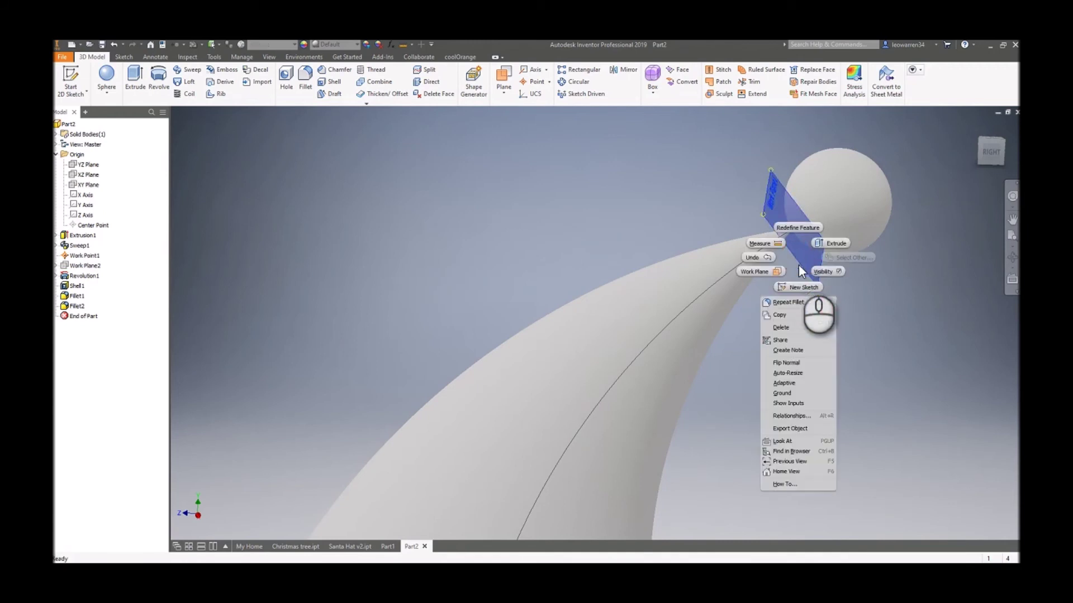
click(763, 384)
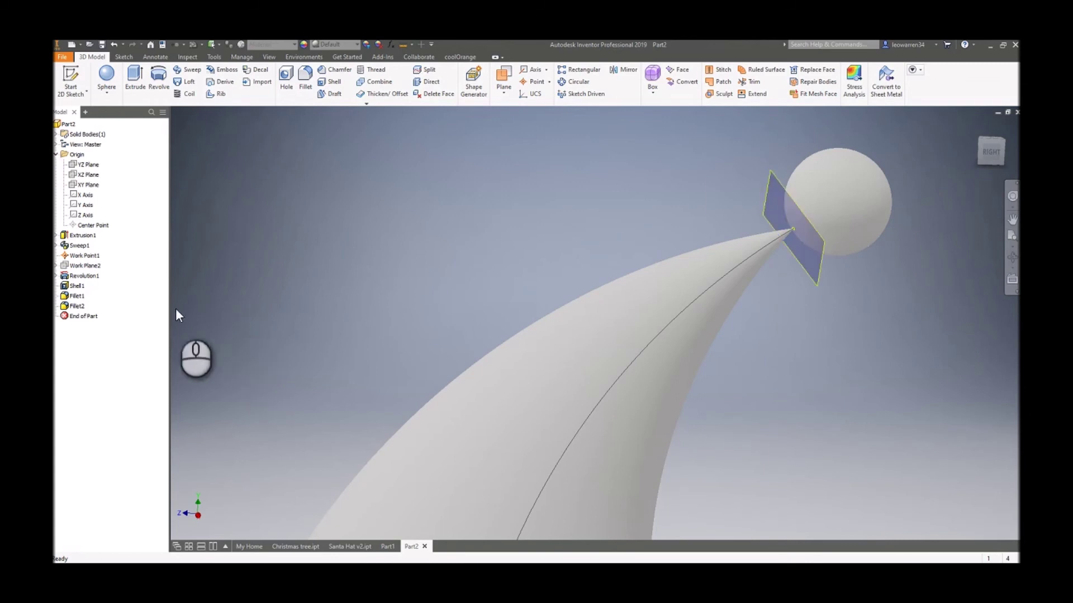
Step: Search the appearance library for "red" and add the Smooth - Red appearance to the document
scroll(259, 320, down, 3)
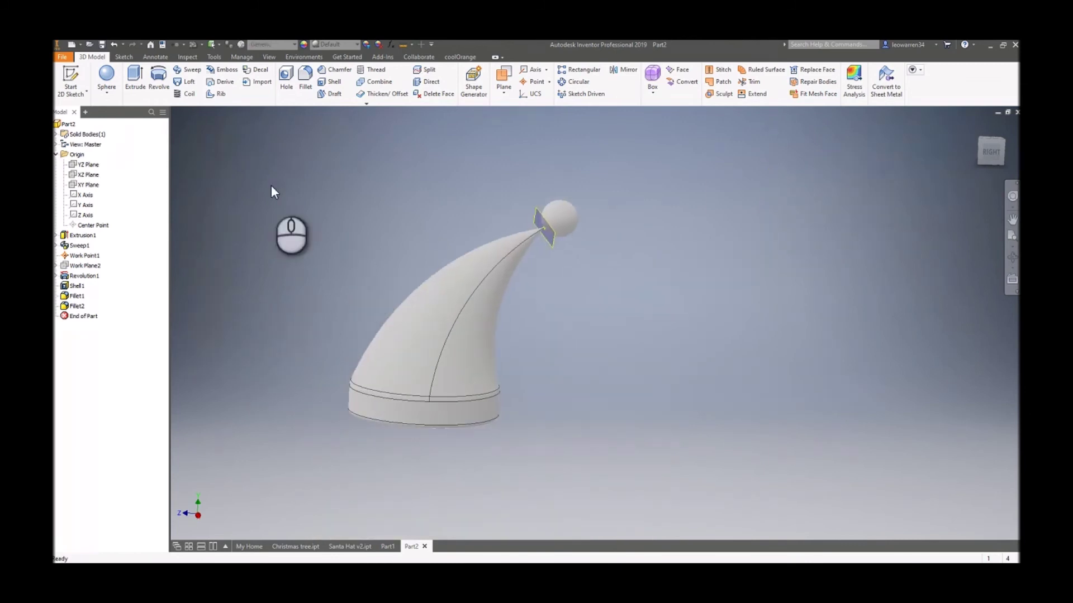
click(331, 43)
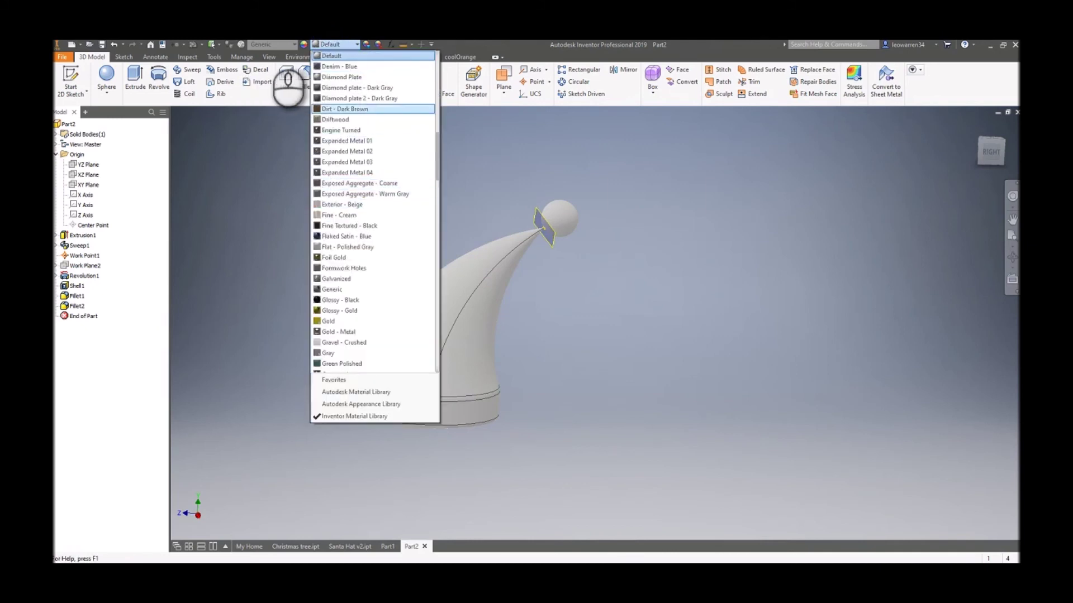
click(305, 48)
click(304, 44)
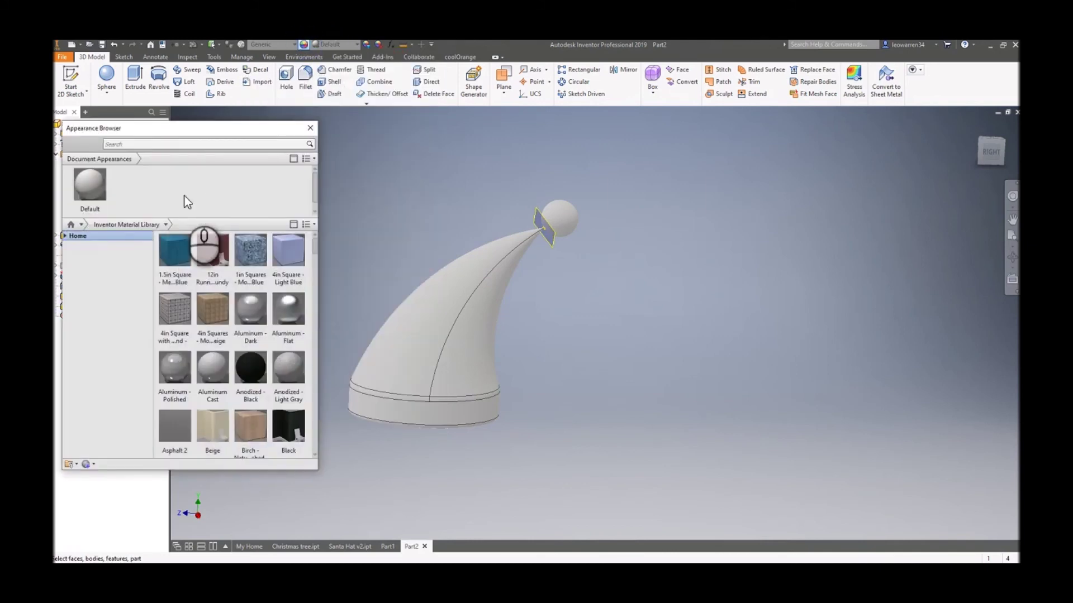
click(169, 144)
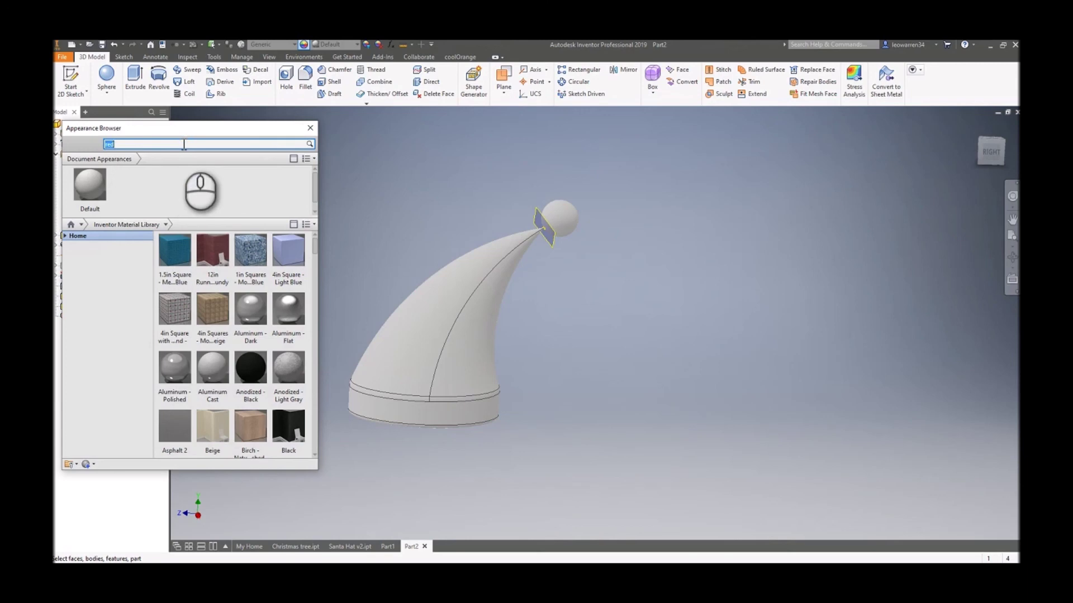
text(red)
key(Return)
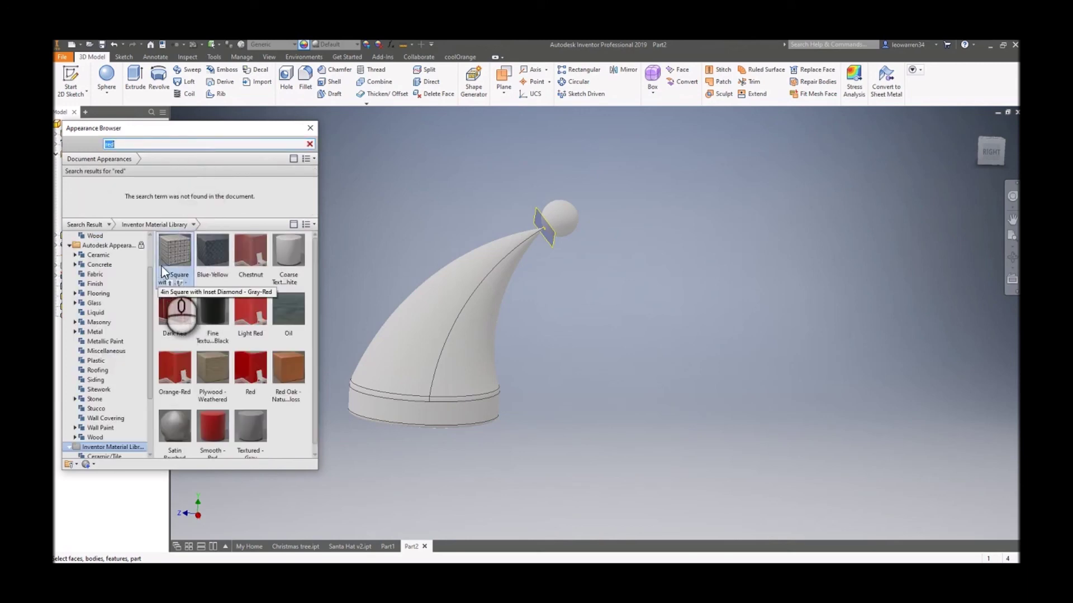
scroll(235, 425, down, 1)
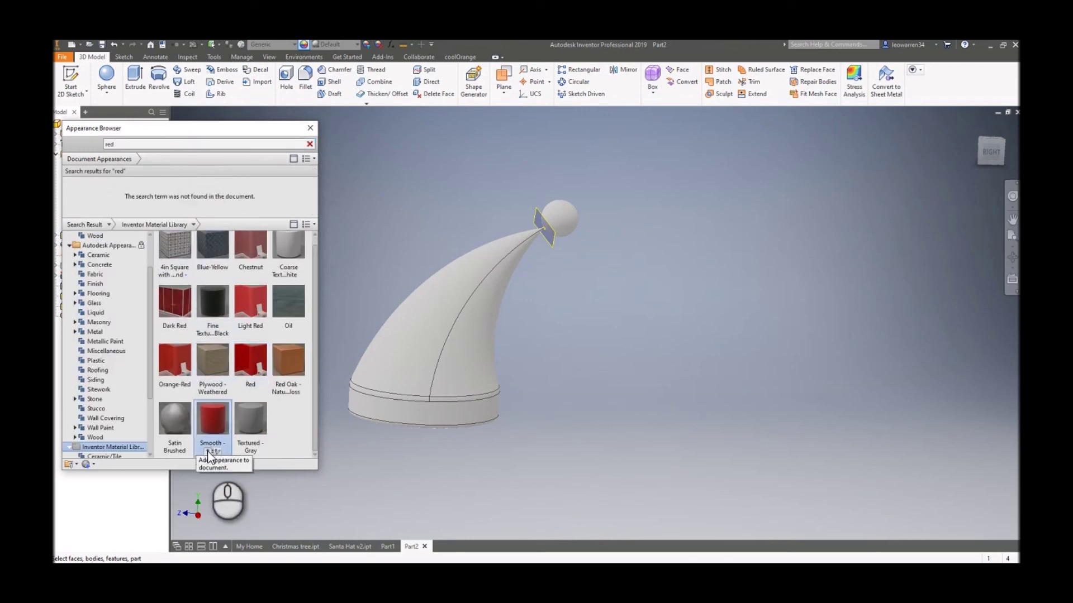
click(208, 452)
Step: Search the appearance library for "white" and add the Smooth - White appearance to the document
click(124, 143)
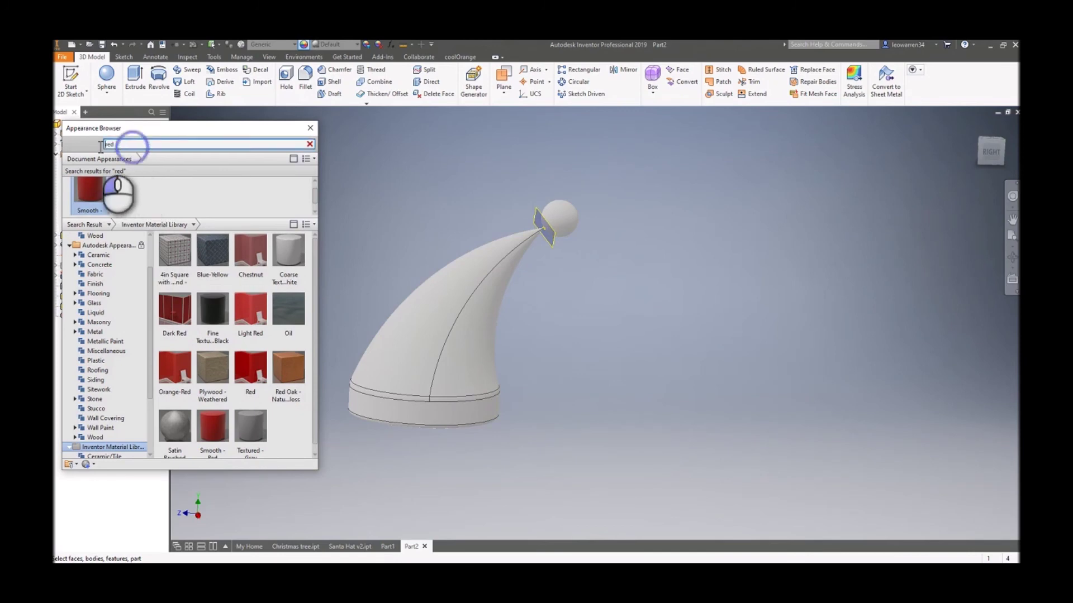
text(white)
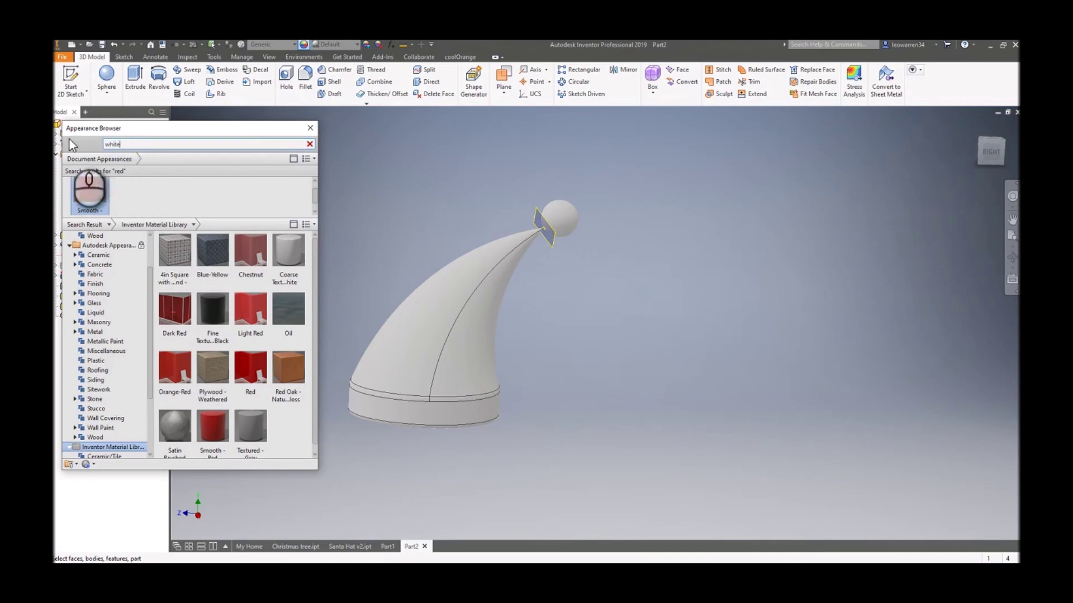
key(Return)
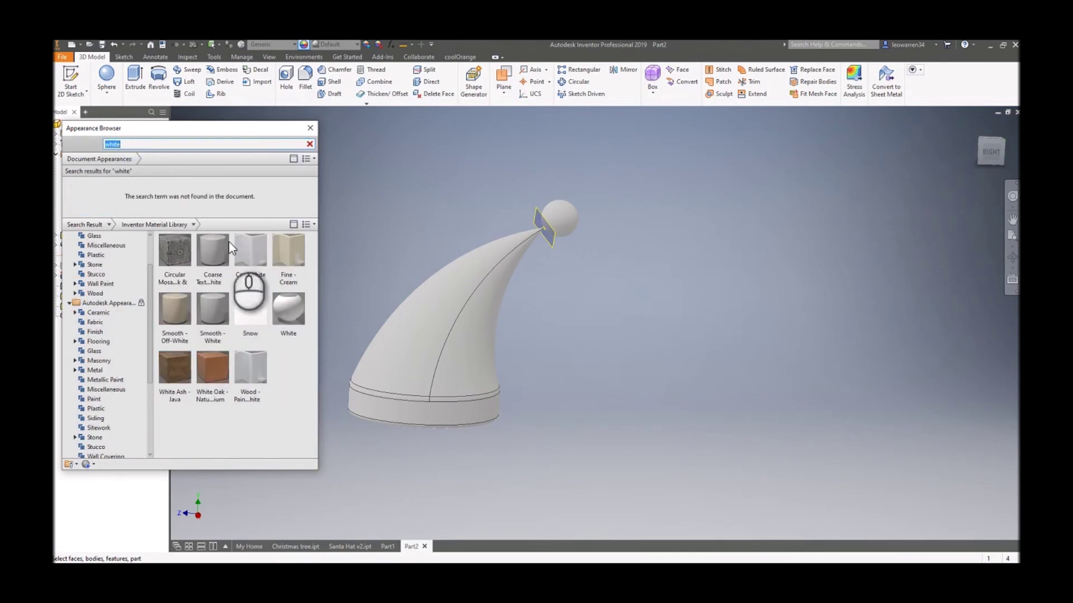
click(208, 342)
Step: Apply the Smooth - Red appearance to the outer face of the hat's swept body
click(440, 337)
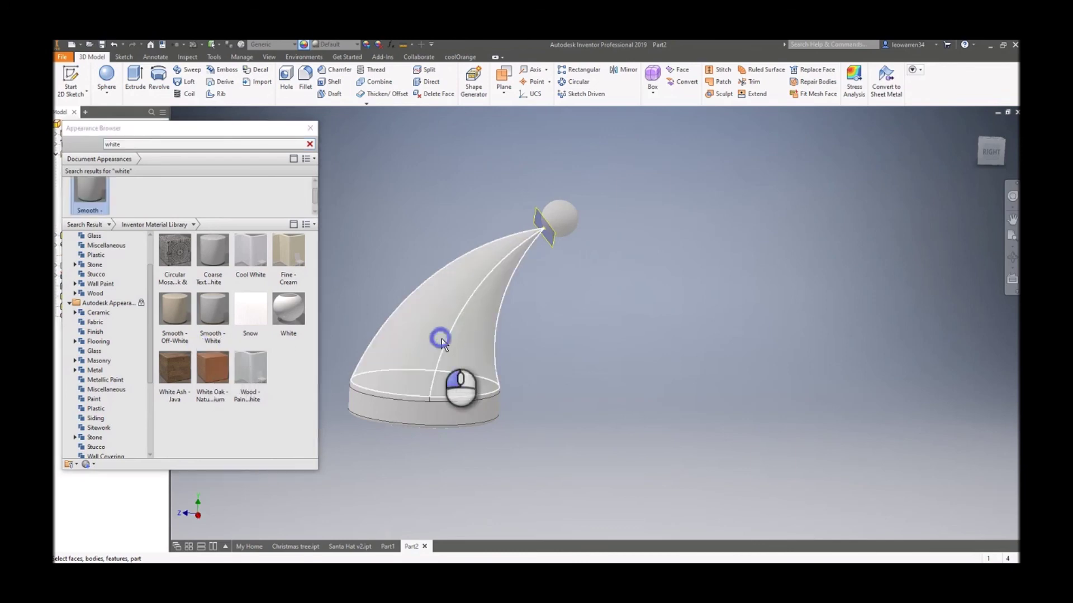
click(310, 144)
click(138, 189)
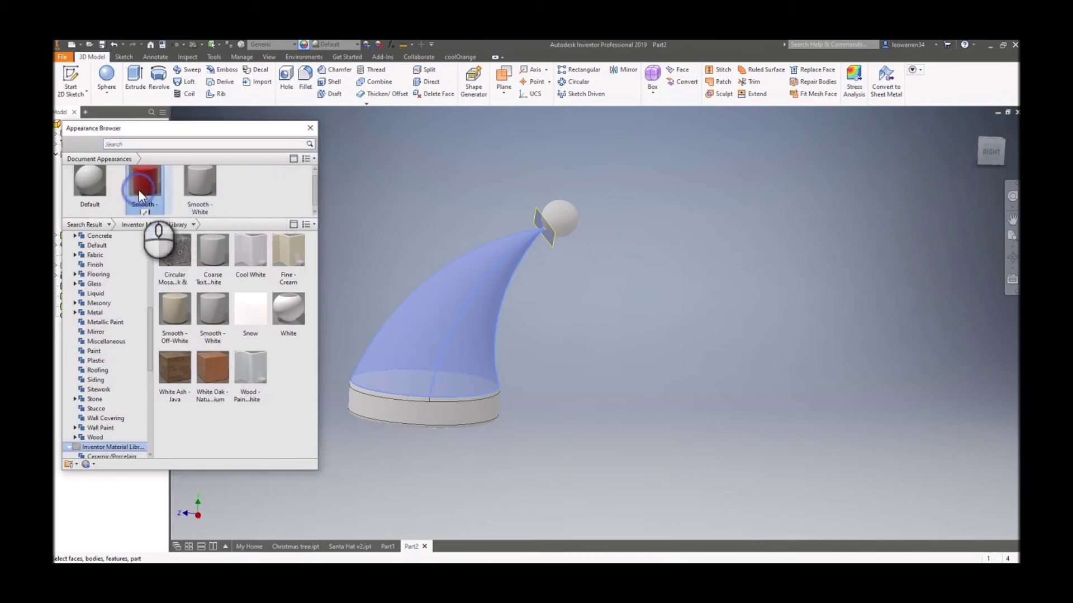
click(534, 381)
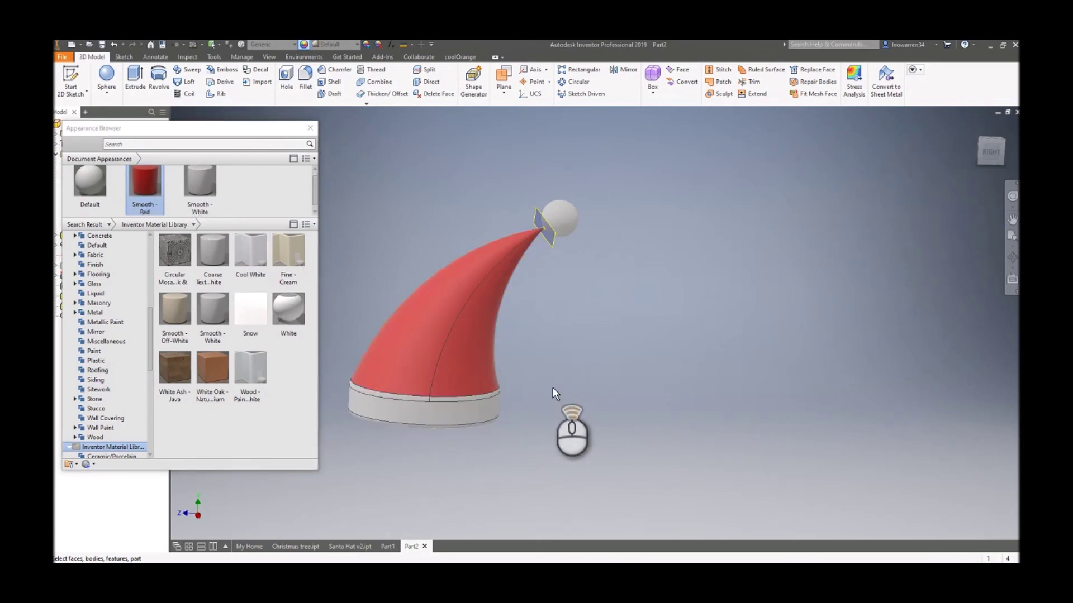
Step: Select the whole hat, including brim and pompom, and apply the Smooth - White appearance to it
scroll(594, 326, down, 3)
click(430, 217)
drag(431, 217, 715, 462)
click(200, 184)
click(666, 390)
Step: Reapply the Smooth - Red appearance to the outer swept face between the brim and the pompom
click(581, 351)
click(145, 184)
click(699, 403)
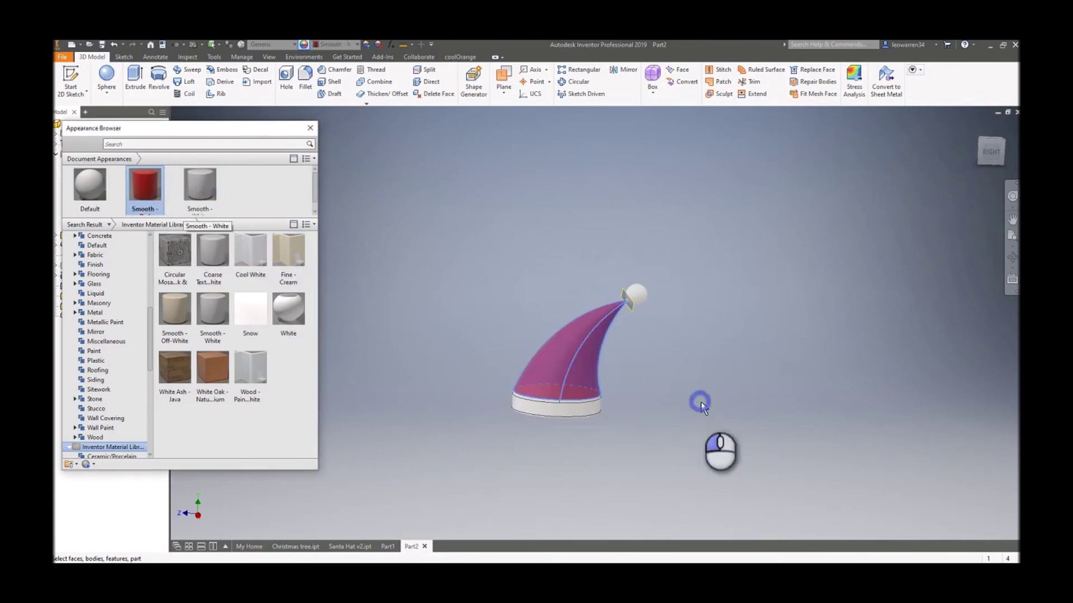
Step: Apply the Smooth - Red appearance to the inside face of the hollow hat and close the Appearance Browser
drag(993, 120, 997, 407)
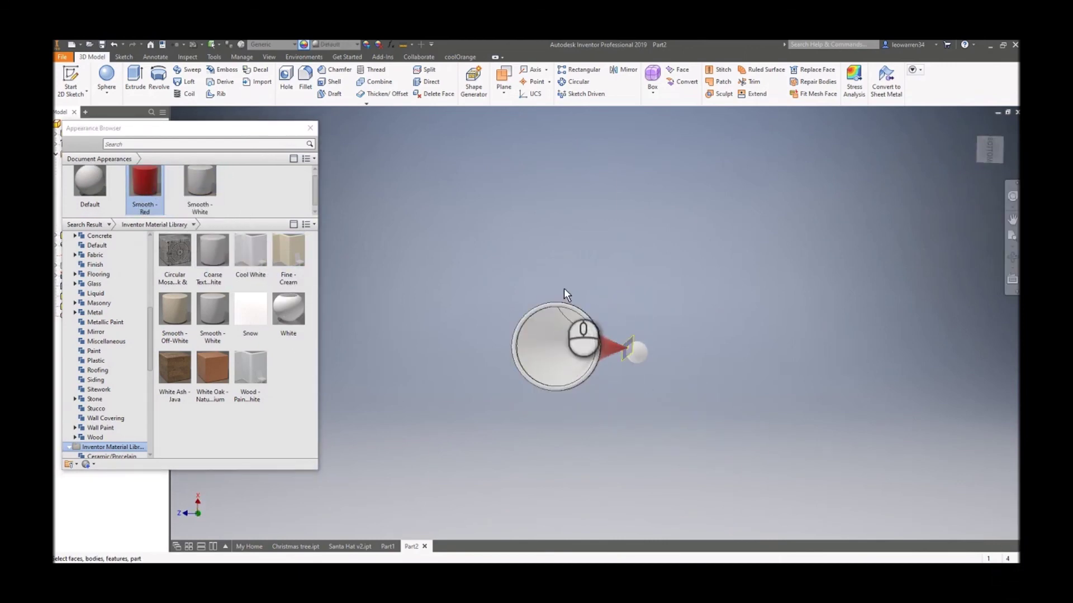
click(550, 351)
click(144, 185)
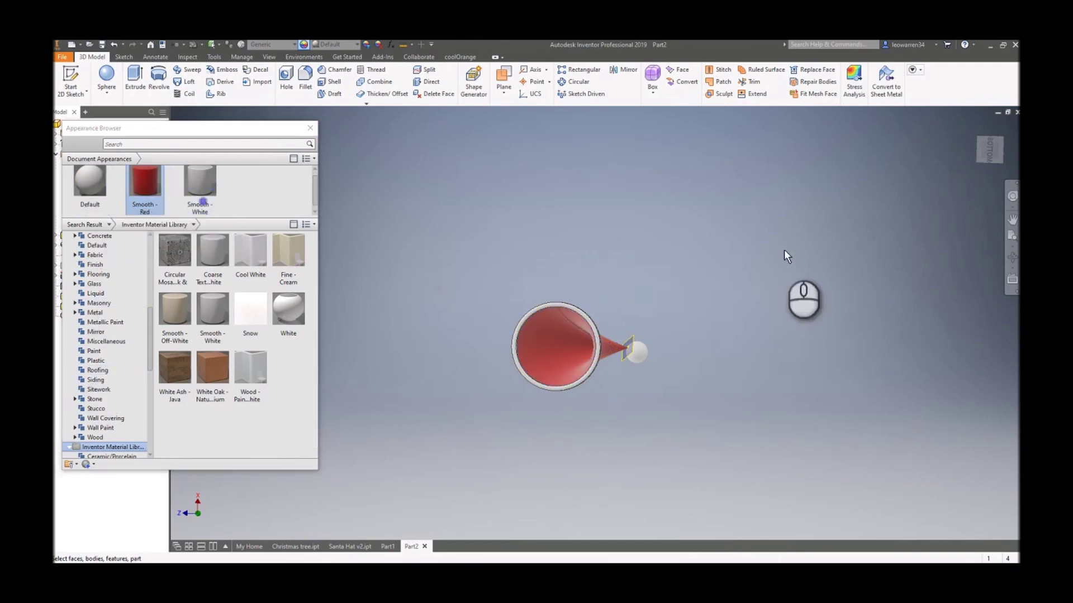
click(997, 155)
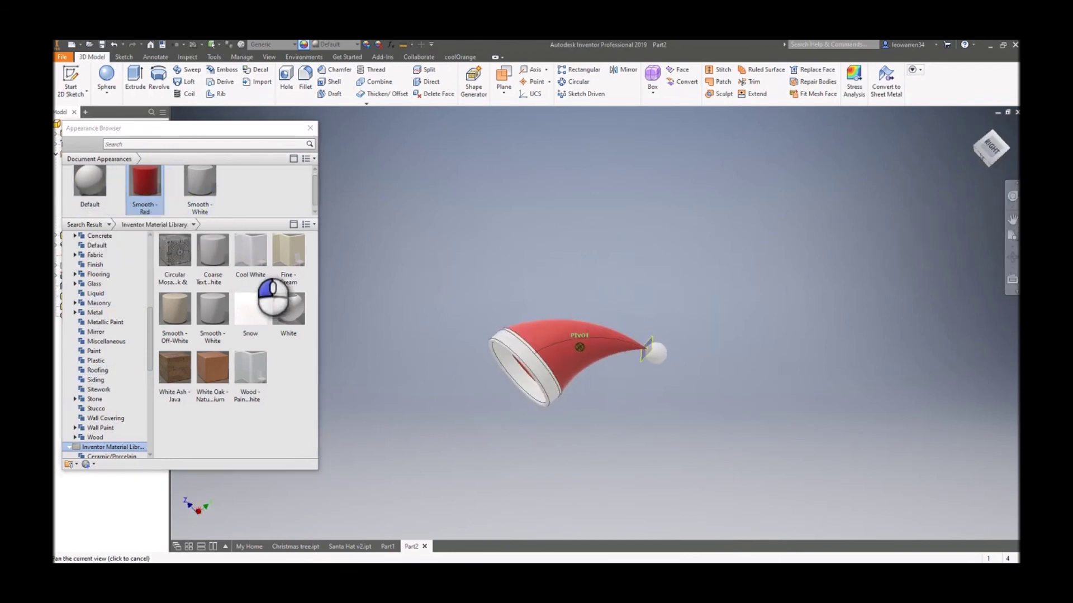
click(992, 155)
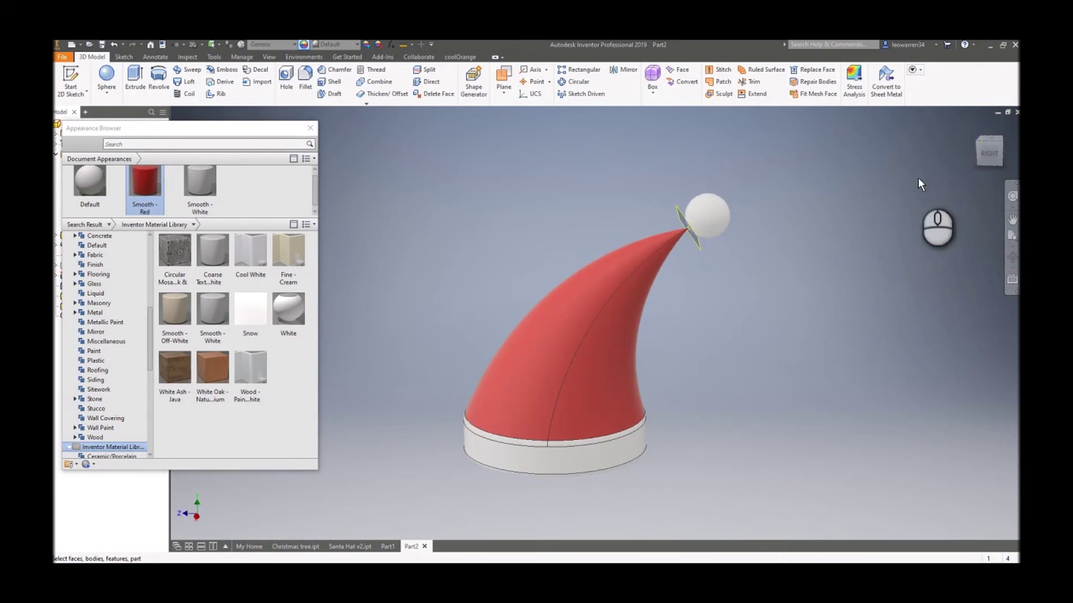
click(310, 128)
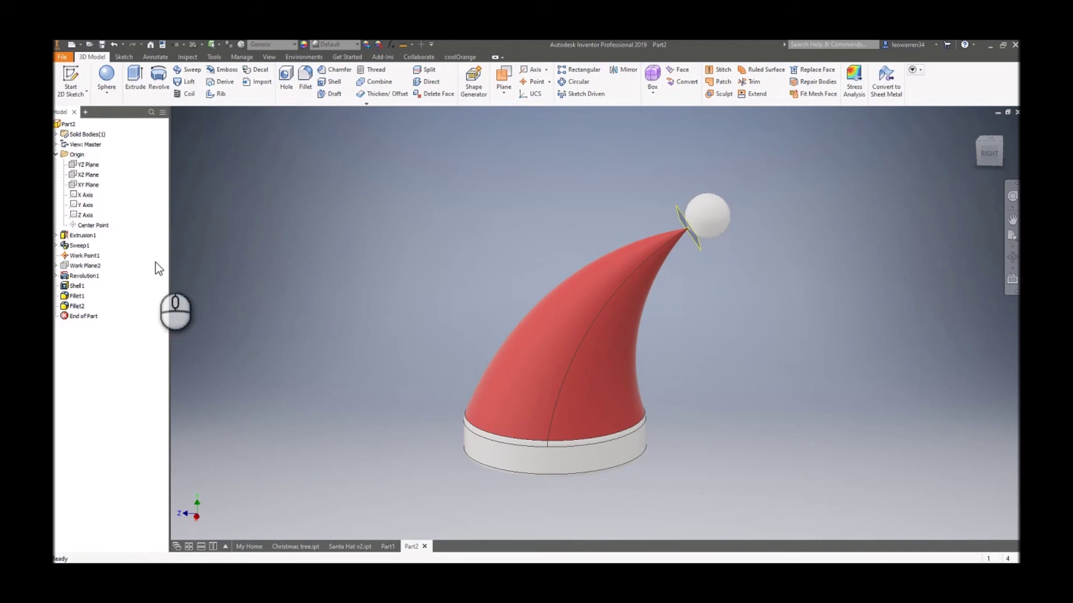
Step: Hide the work point at the tip of the hat
right_click(75, 258)
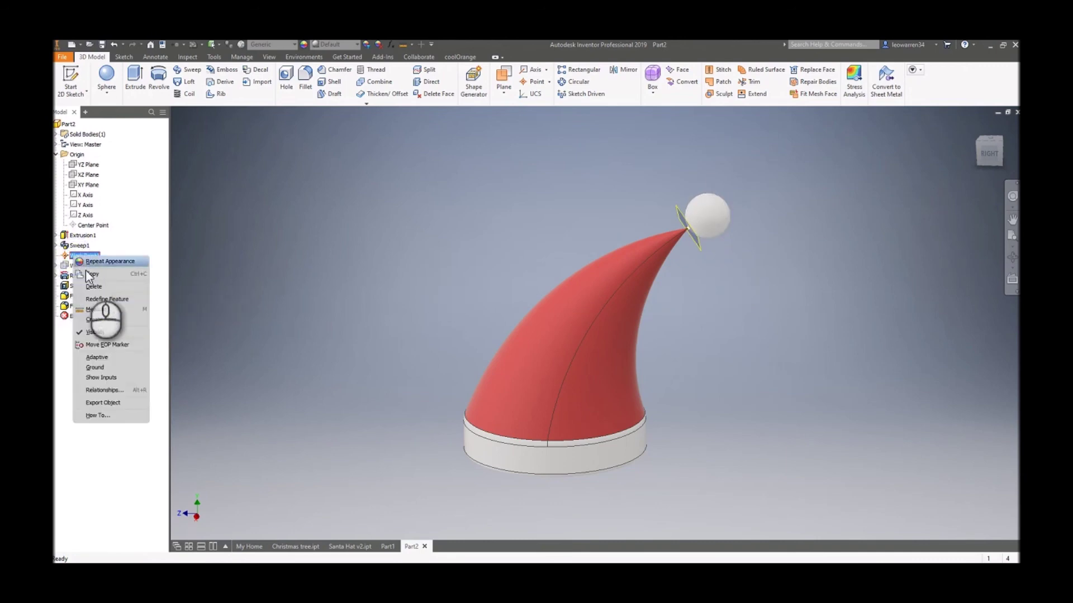
click(96, 332)
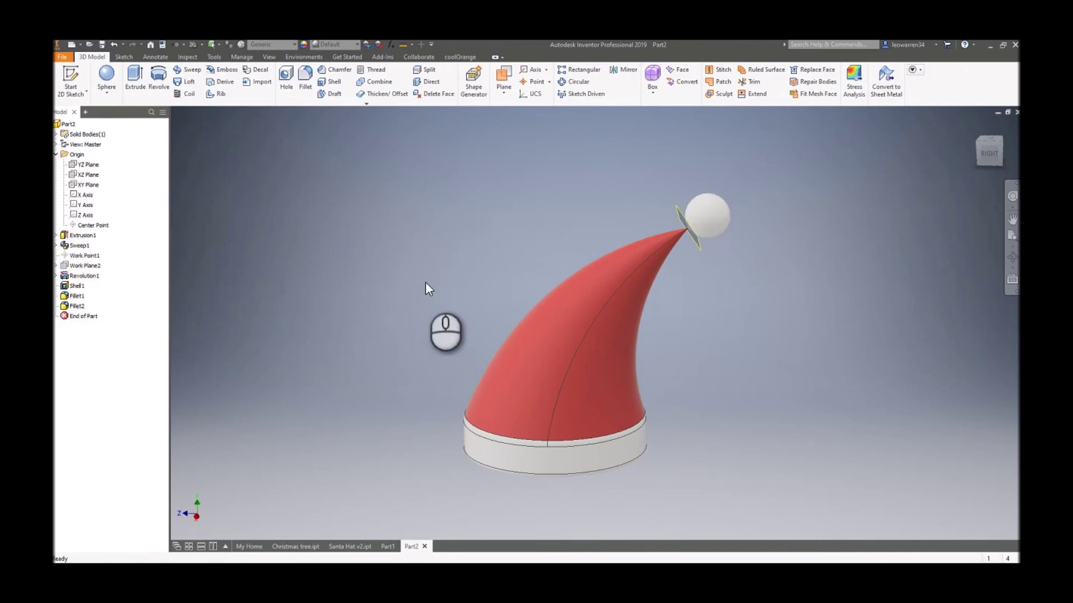